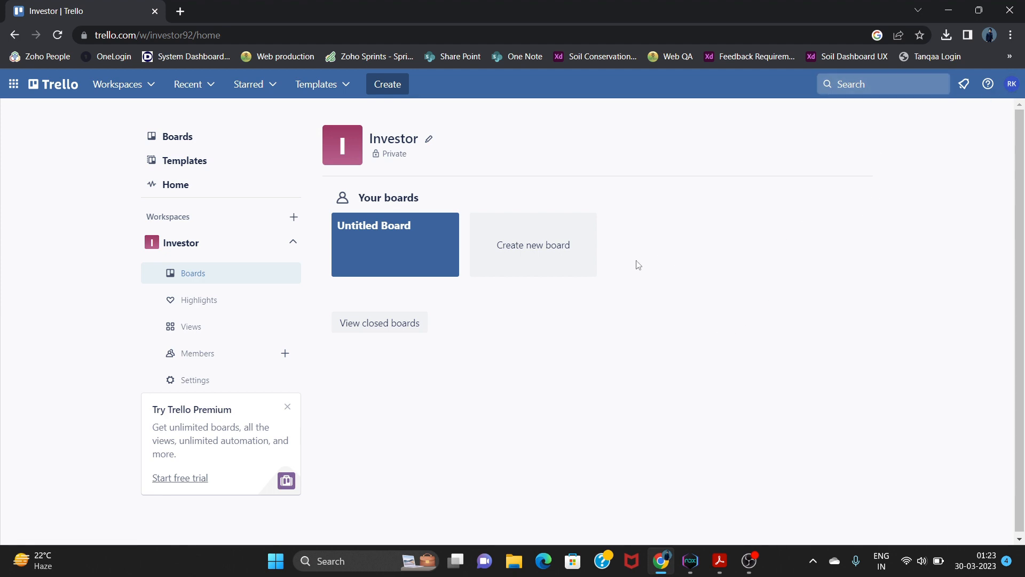
# Create a new board titled "XLR8 Project" in the Investor workspace
pyautogui.click(536, 249)
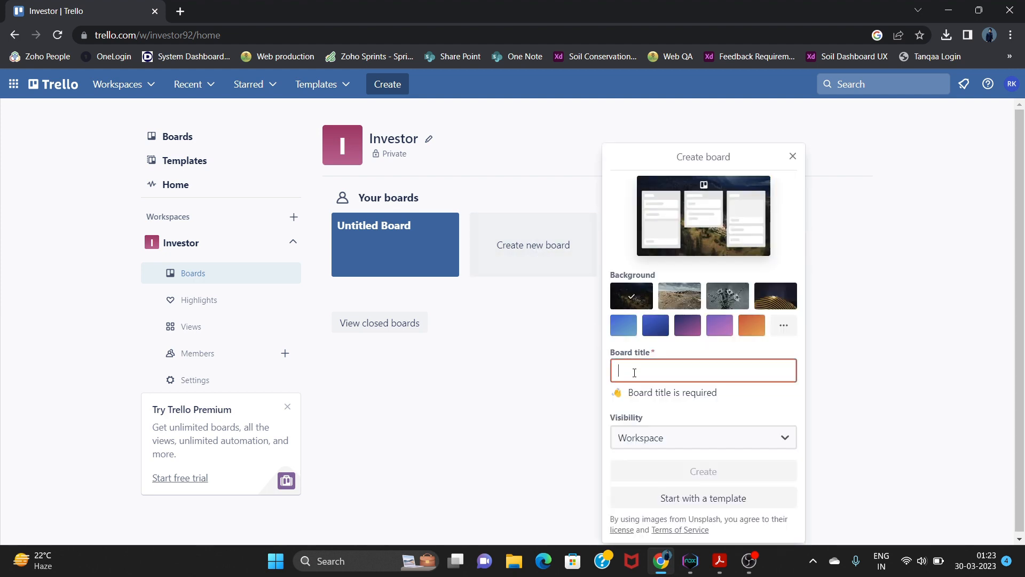
pyautogui.write('XLR')
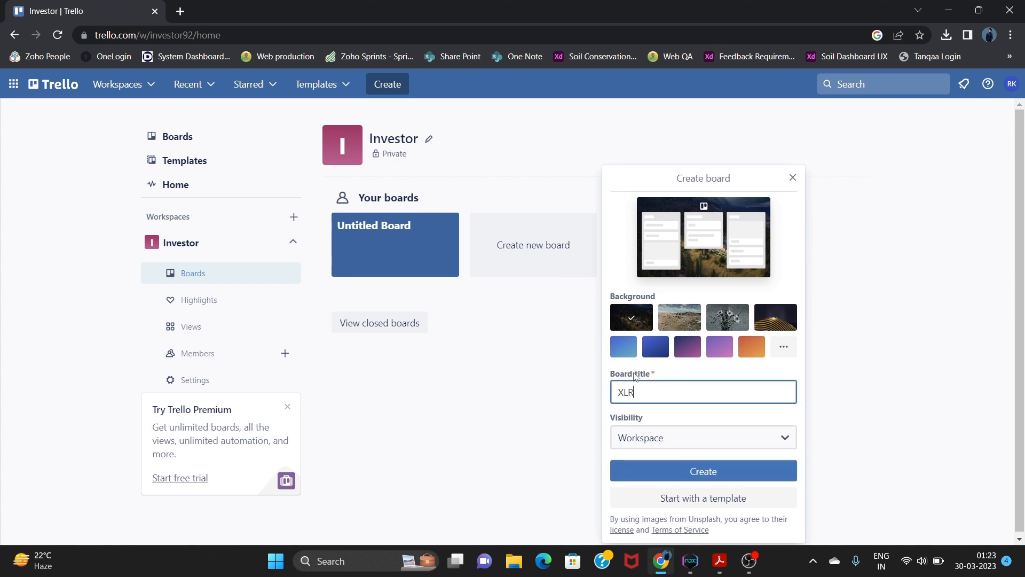
pyautogui.write('8 Project')
pyautogui.click(707, 471)
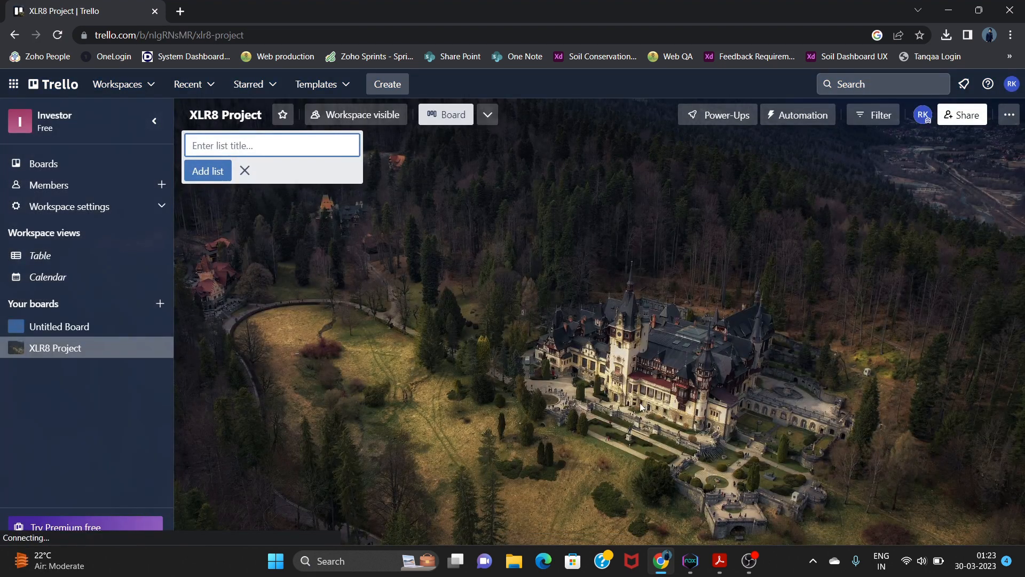
pyautogui.click(495, 152)
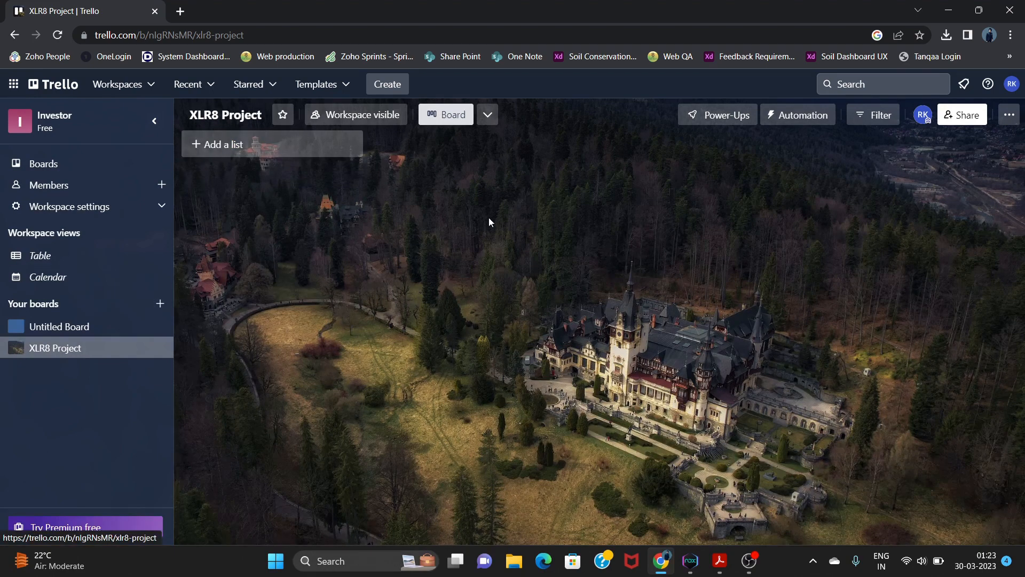
pyautogui.click(487, 114)
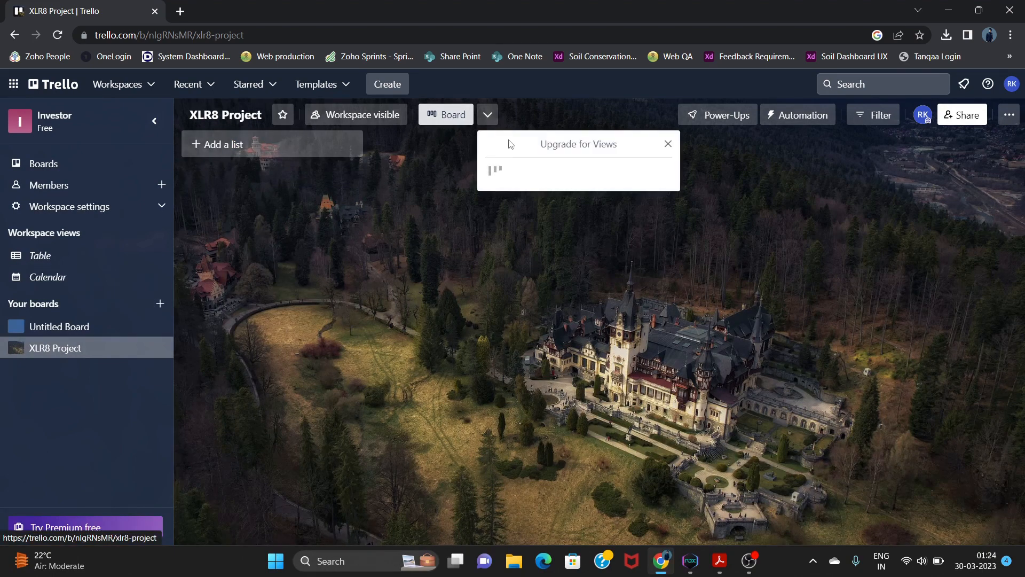
pyautogui.click(734, 363)
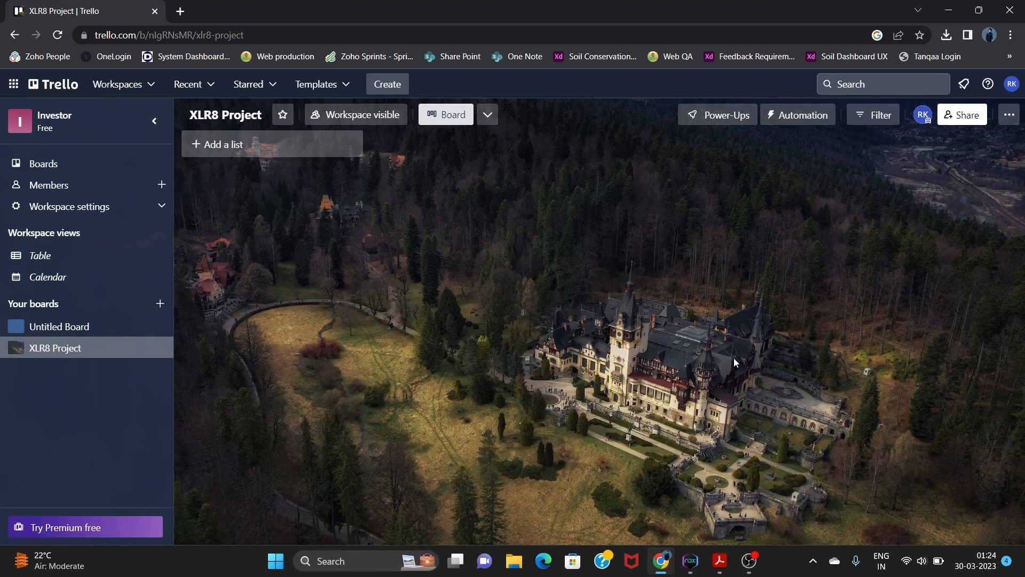
# Create another board titled "XLR8 Project" with Workspace visibility
pyautogui.click(387, 84)
pyautogui.click(423, 121)
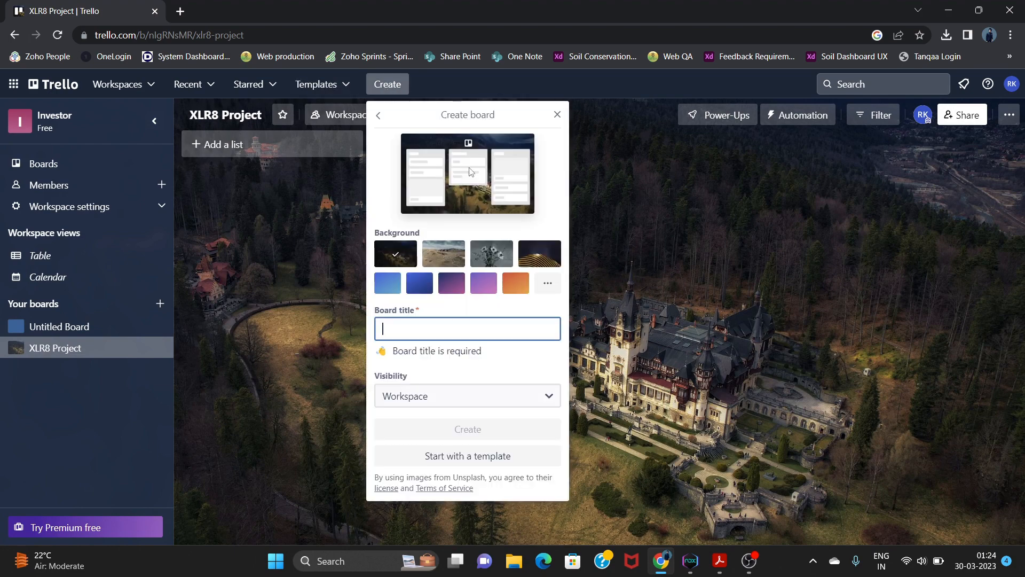
pyautogui.write('X')
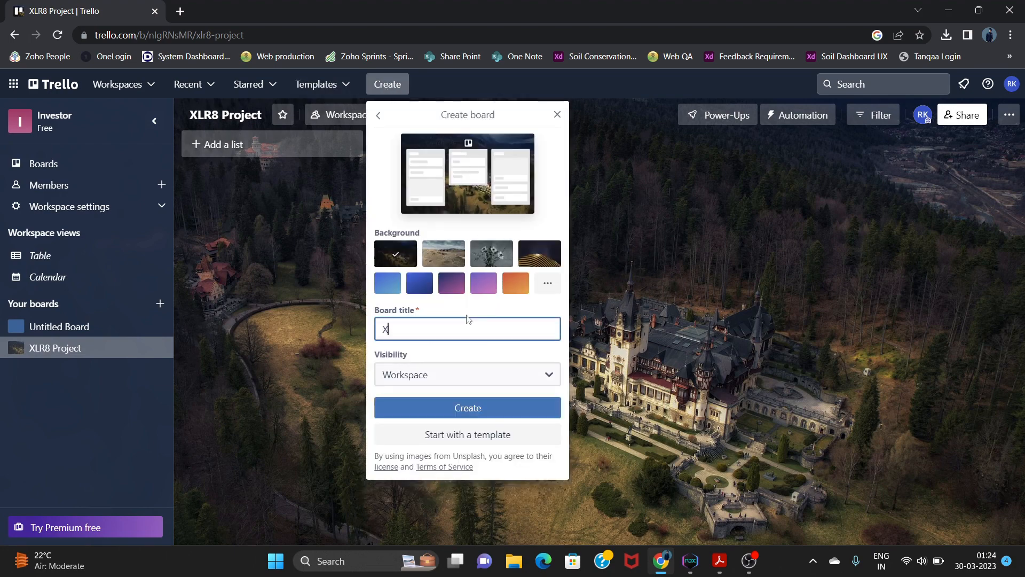
pyautogui.write('LR8 Project')
pyautogui.click(490, 414)
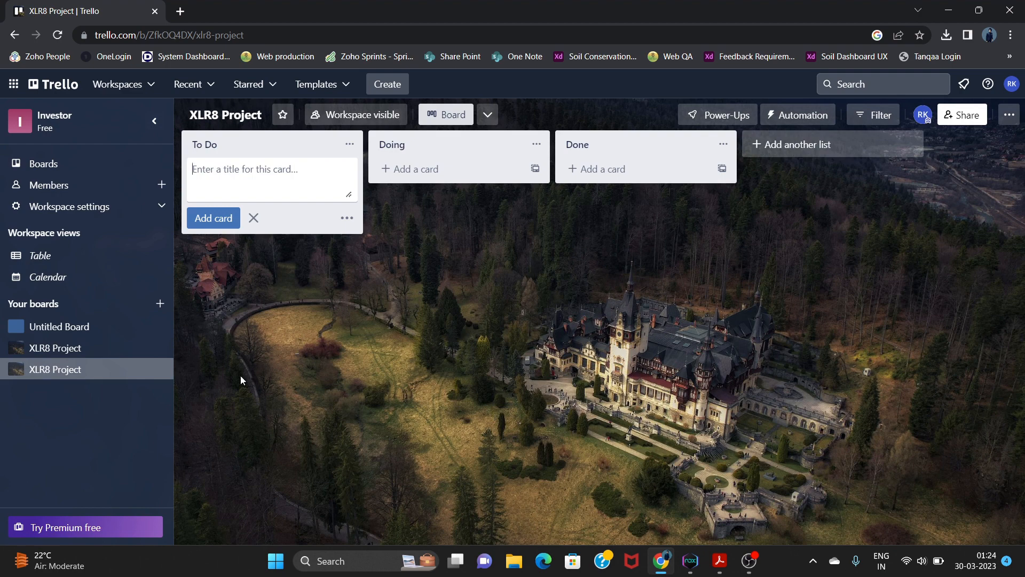
# Close the first, duplicate XLR8 Project board, keeping the one with the To Do, Doing and Done lists
pyautogui.click(140, 346)
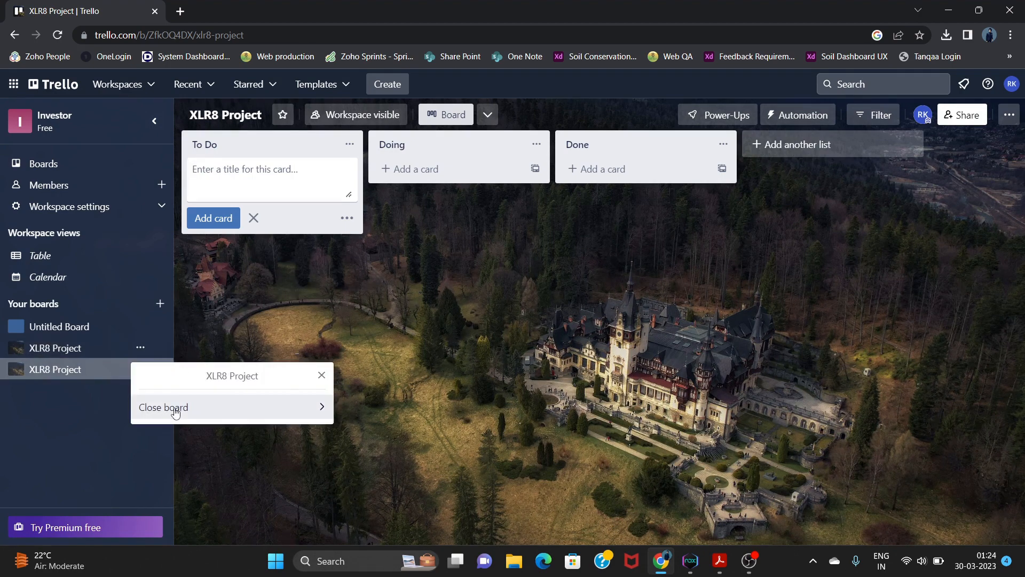
pyautogui.click(177, 407)
pyautogui.click(227, 447)
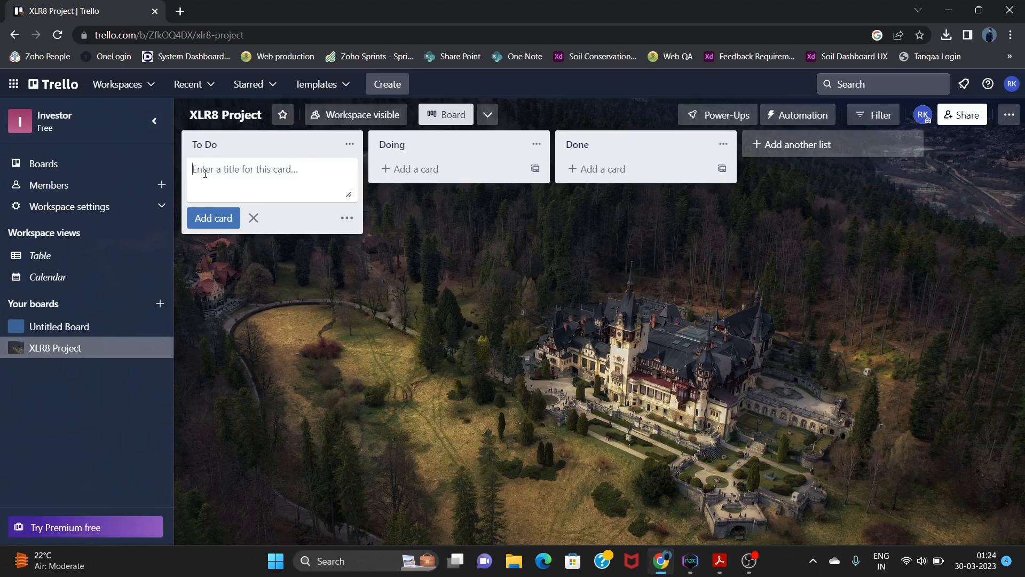
# Switch to SampleUserStories.pdf in Acrobat Reader and copy the three-line statement of User Story 1
pyautogui.click(721, 560)
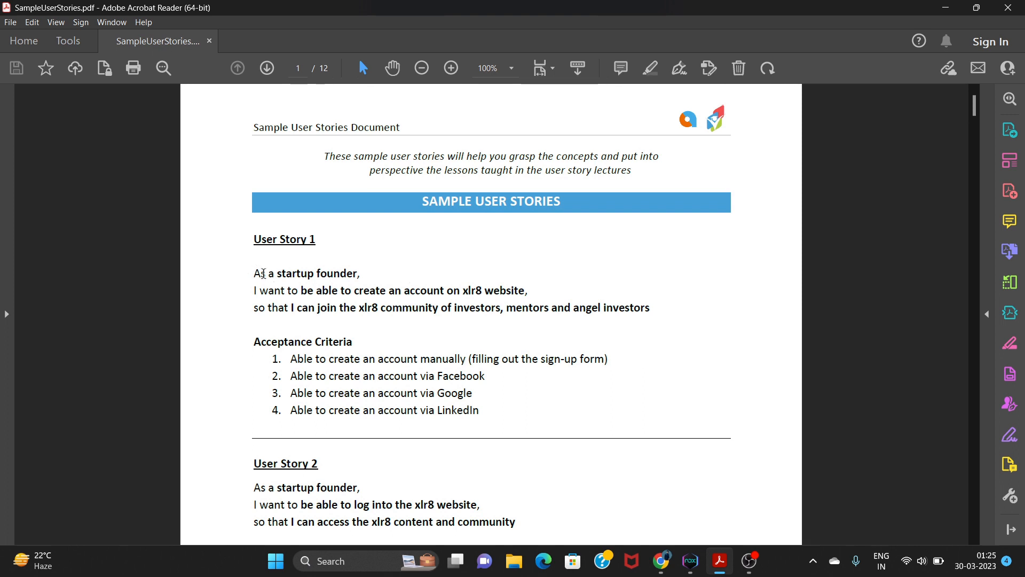
pyautogui.moveTo(255, 273); pyautogui.dragTo(633, 305)
pyautogui.hotkey('ctrl', 'c')
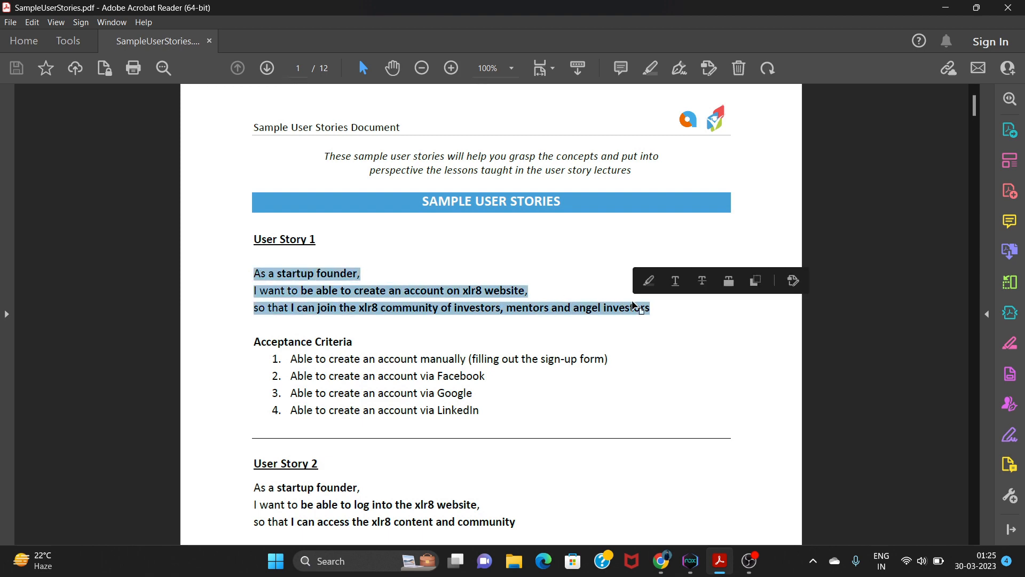
# Switch back to Trello and add the copied user story to the To Do list as just one card
pyautogui.hotkey('alt', 'Tab')
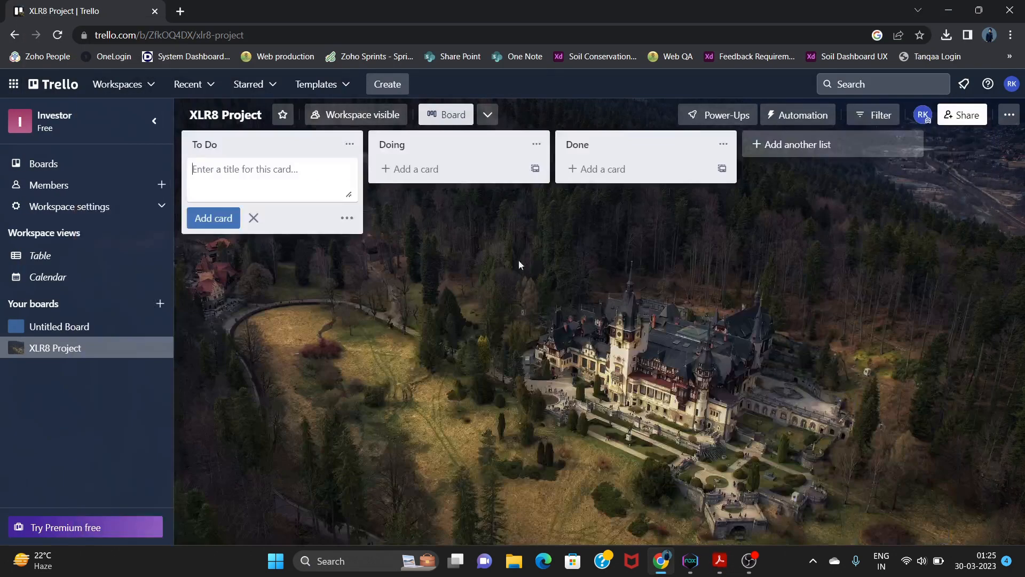
pyautogui.hotkey('ctrl', 'v')
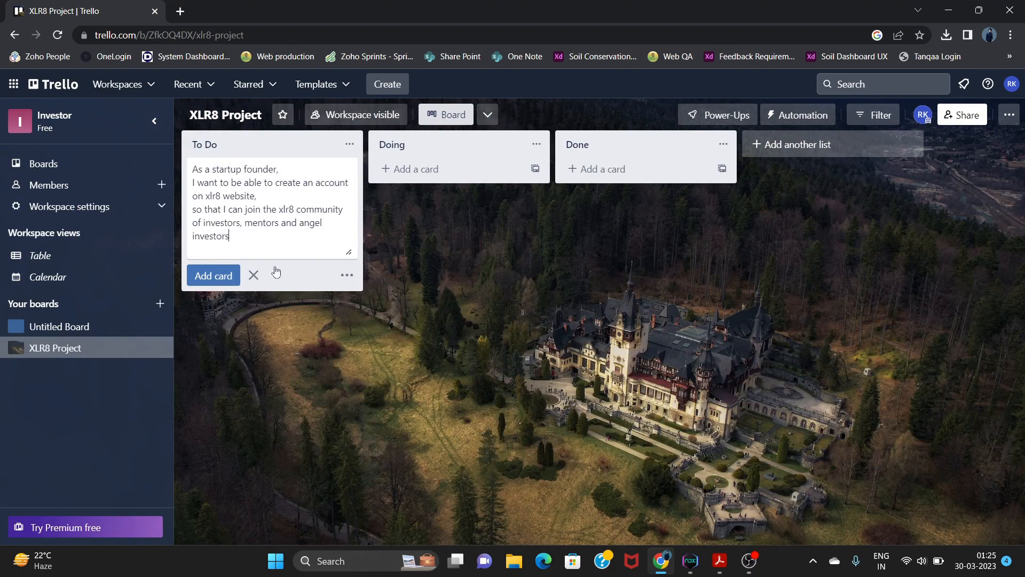
pyautogui.click(217, 278)
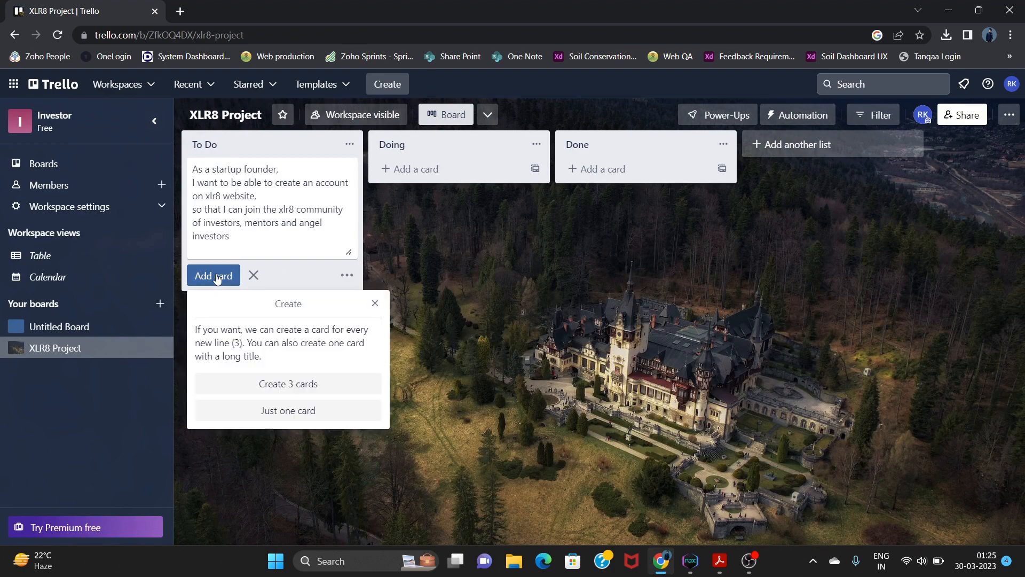
pyautogui.click(282, 412)
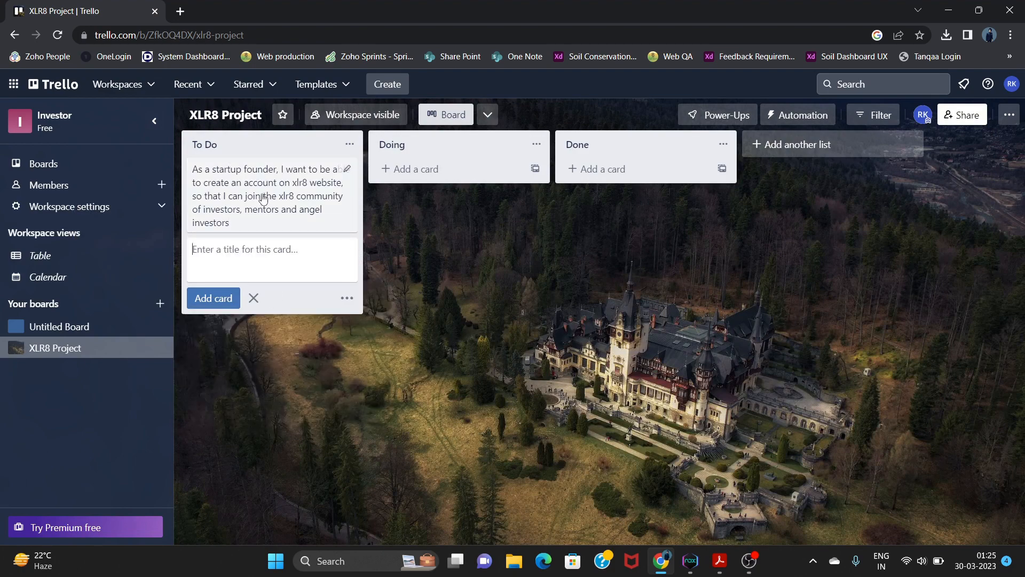
# Open the startup founder card's description for editing and copy User Story 1's Acceptance Criteria section from SampleUserStories.pdf in Acrobat Reader
pyautogui.click(265, 207)
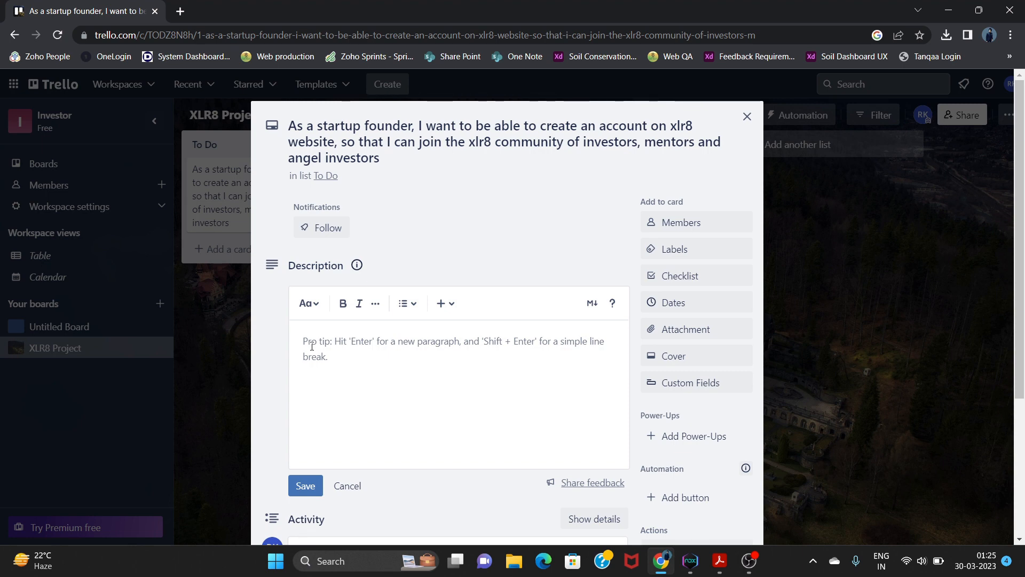
pyautogui.click(719, 560)
pyautogui.click(508, 414)
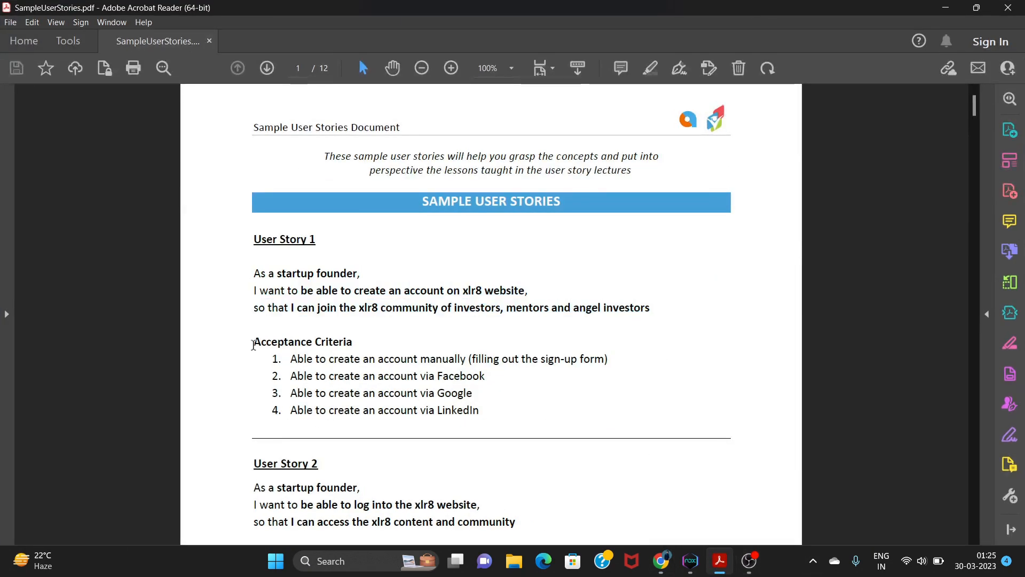
pyautogui.moveTo(253, 341)
pyautogui.mouseDown()
pyautogui.moveTo(453, 380)
pyautogui.moveTo(501, 416)
pyautogui.mouseUp()
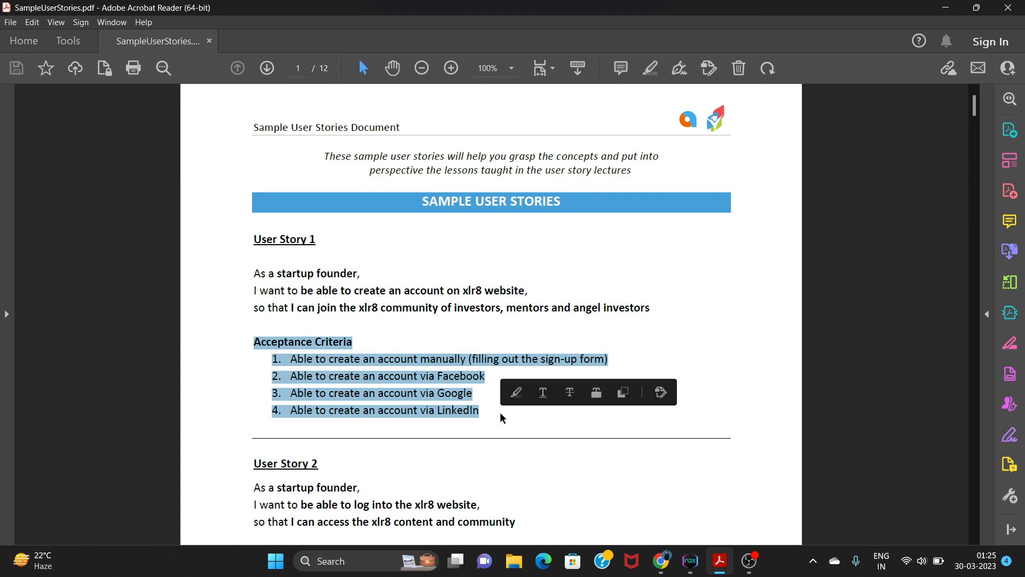
pyautogui.hotkey('ctrl', 'c')
# Switch back to Trello, paste the acceptance criteria into the card's description, add a colon after "Acceptance Criteria" and save it
pyautogui.hotkey('alt', 'Tab')
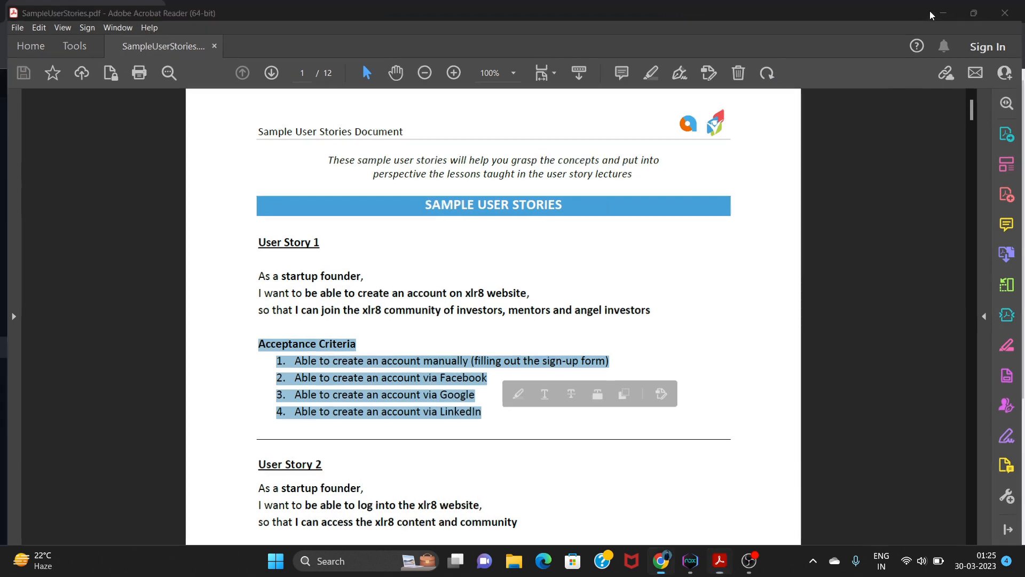
pyautogui.hotkey('ctrl', 'v')
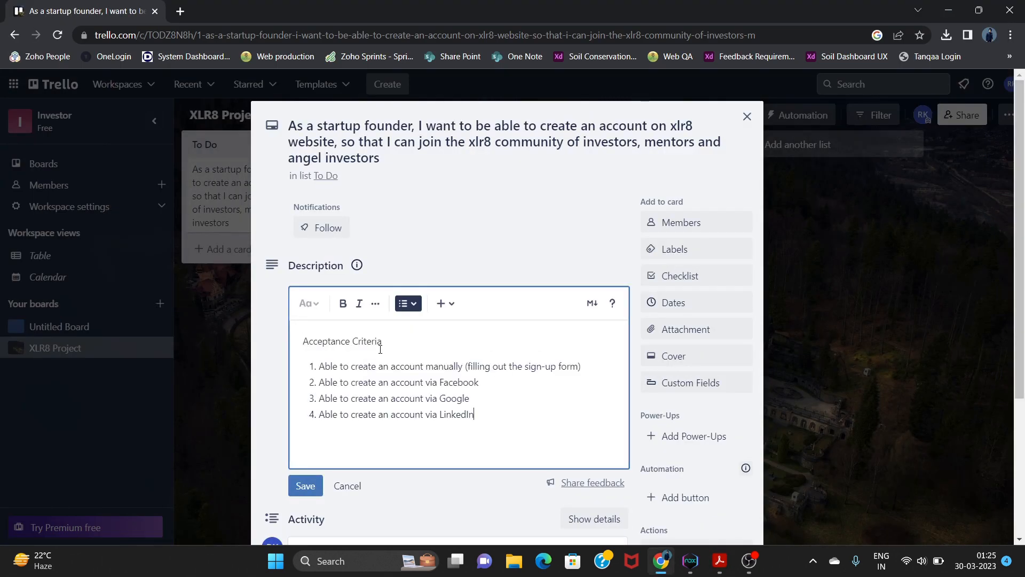
pyautogui.click(396, 339)
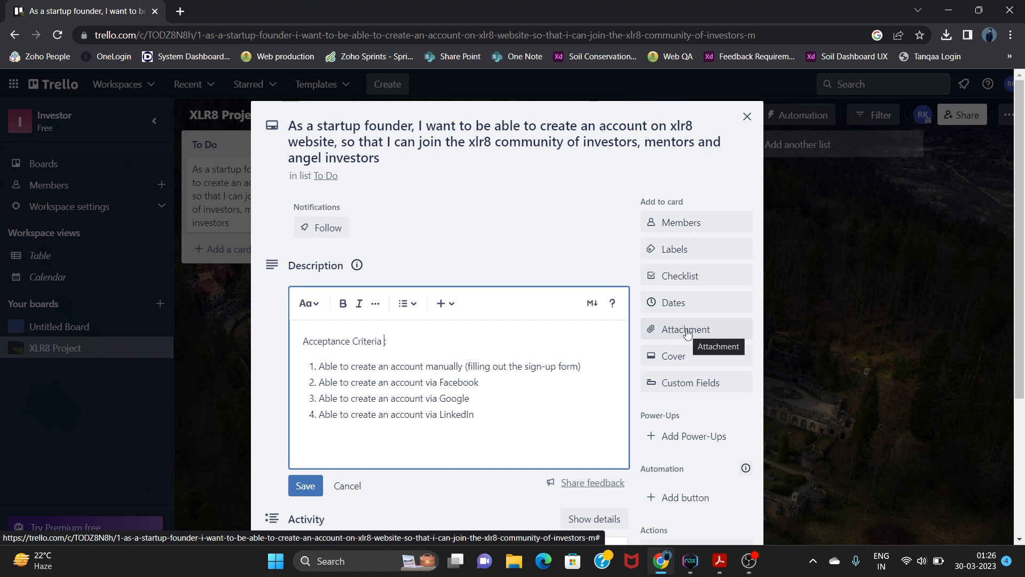
pyautogui.scroll(-2, 503, 381)
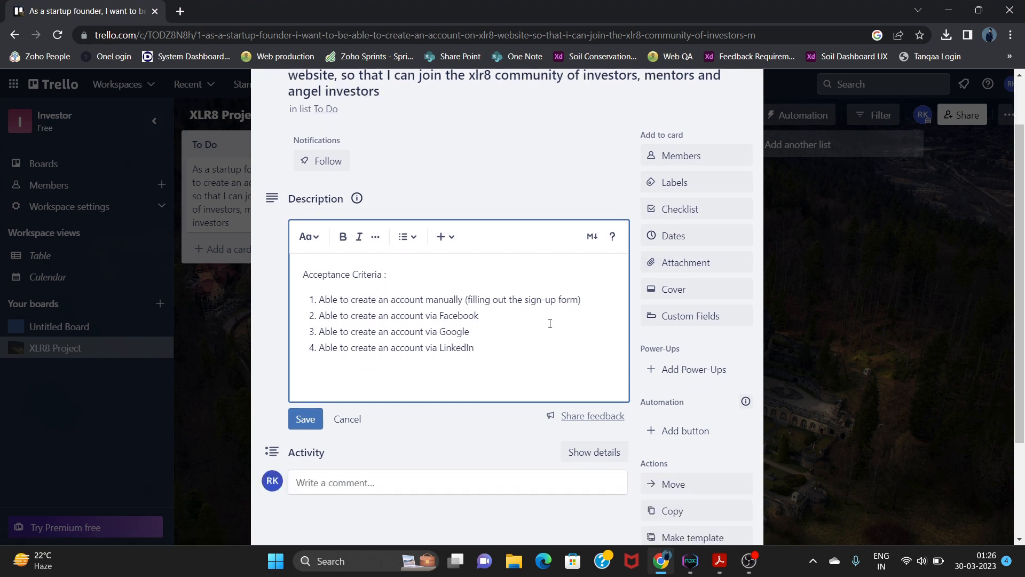
pyautogui.click(306, 422)
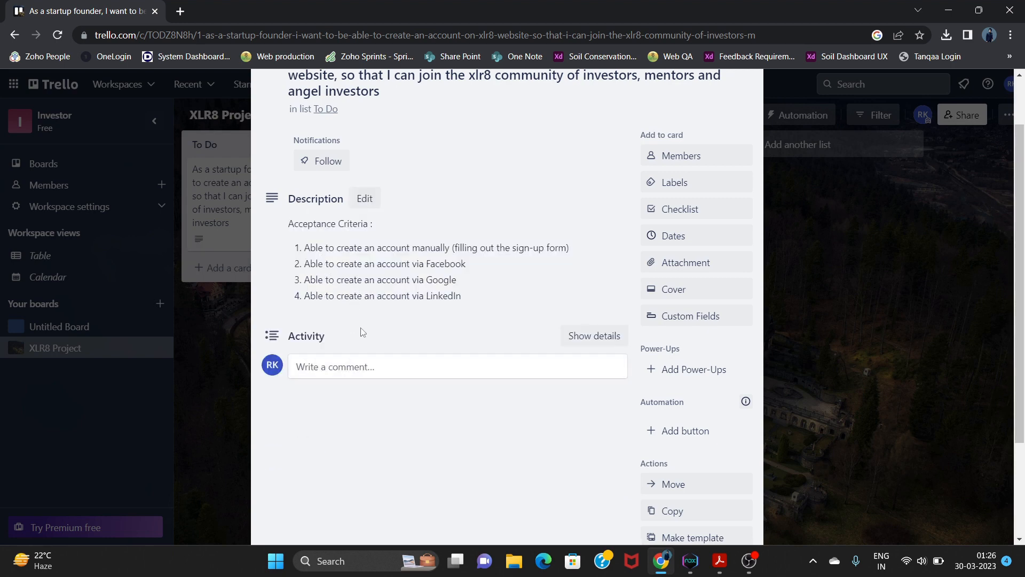
# Post the comment "UX work has been started" on the card
pyautogui.click(377, 367)
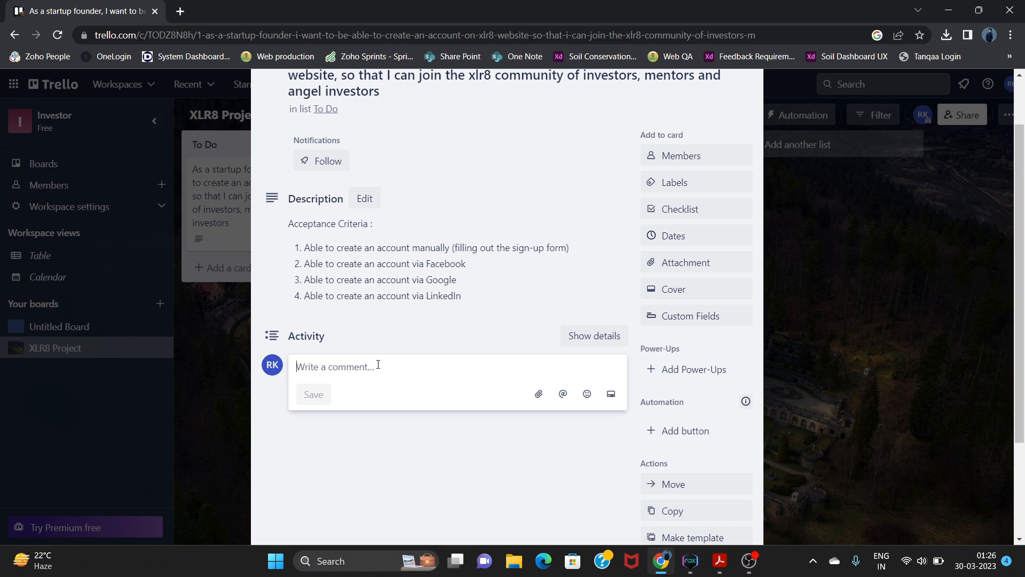
pyautogui.write('U')
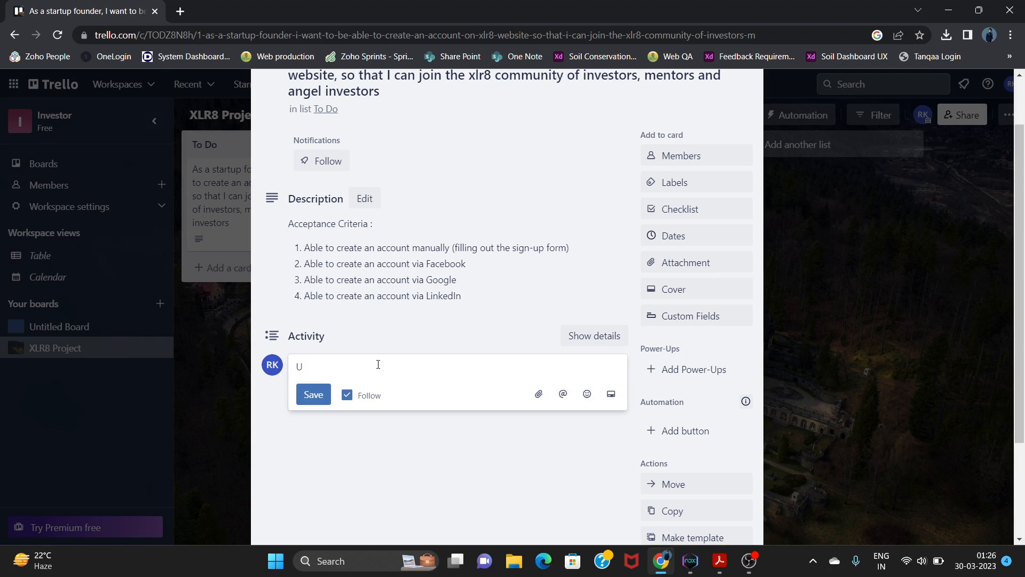
pyautogui.write('X work has been started')
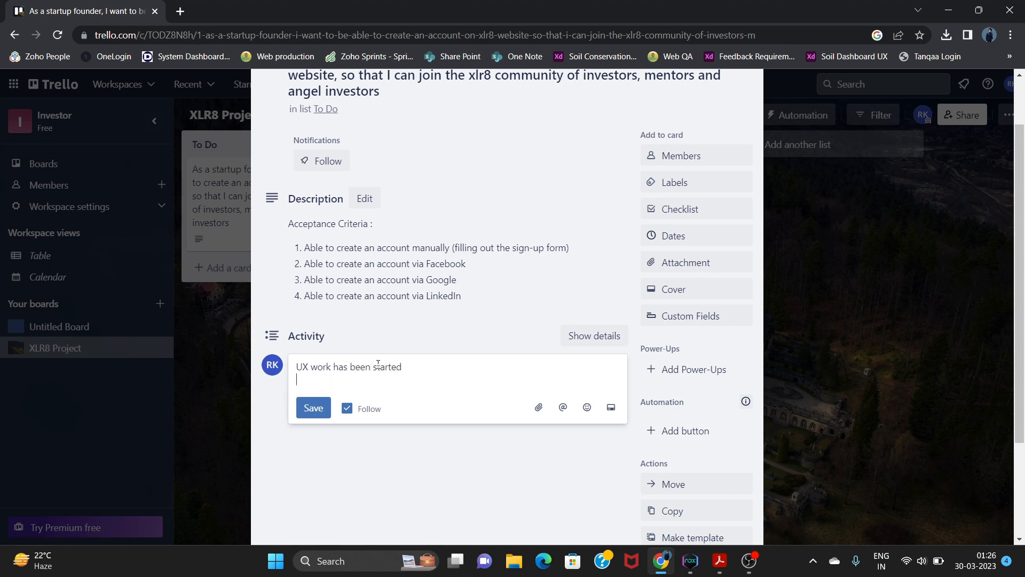
pyautogui.click(313, 394)
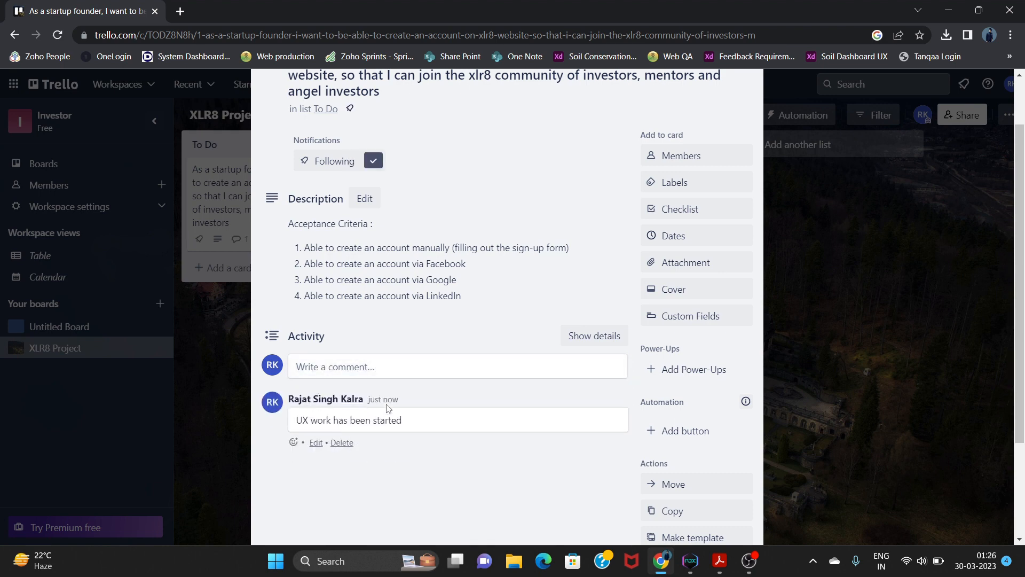
# Post a second comment, "UX work has been completed", on the card
pyautogui.click(394, 369)
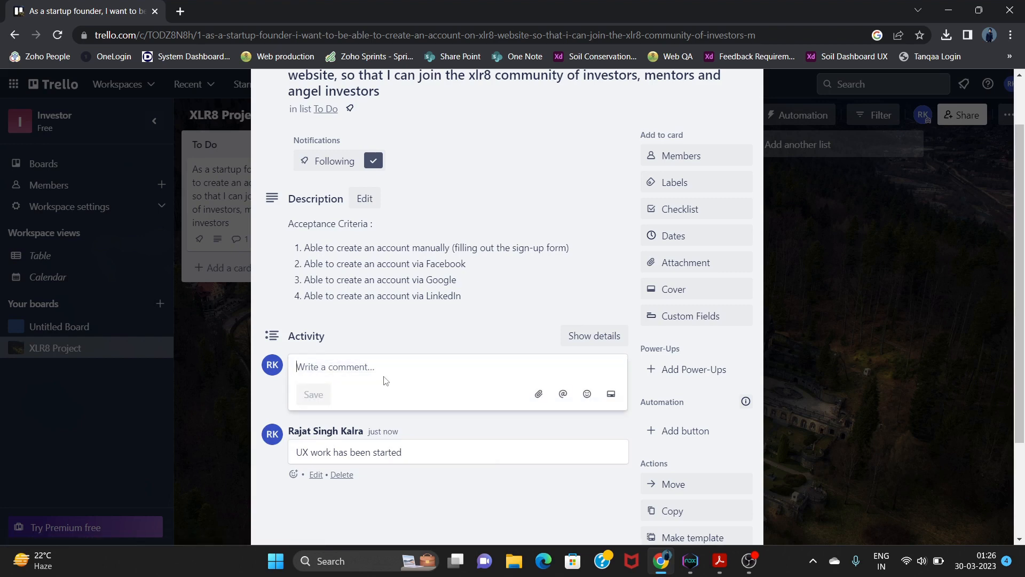
pyautogui.write('UX work has been complet')
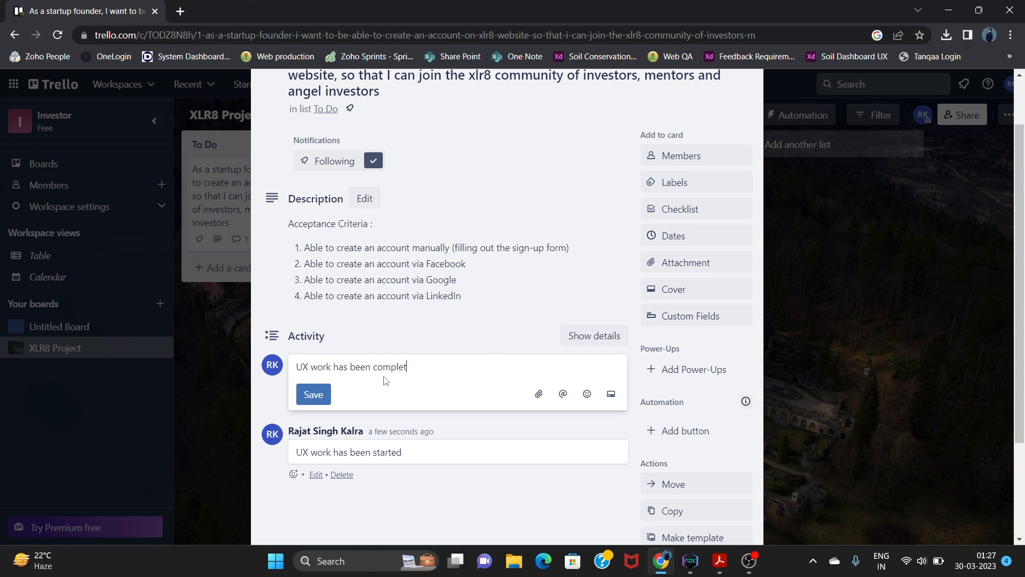
pyautogui.write('ed')
pyautogui.click(313, 393)
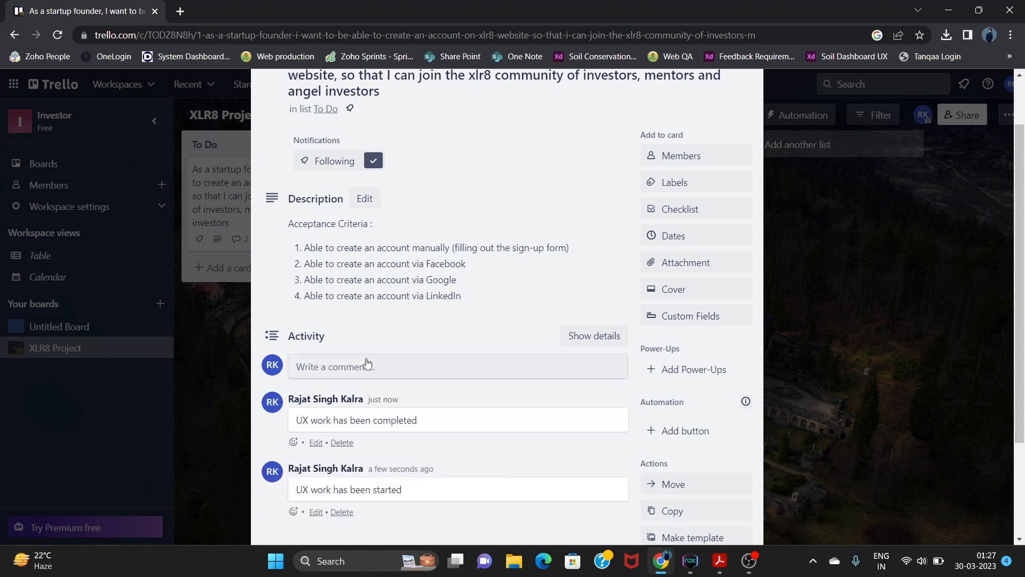
# Review the account-creation card and its member options, and close the card to return to the board
pyautogui.scroll(2, 367, 362)
pyautogui.scroll(-3, 367, 362)
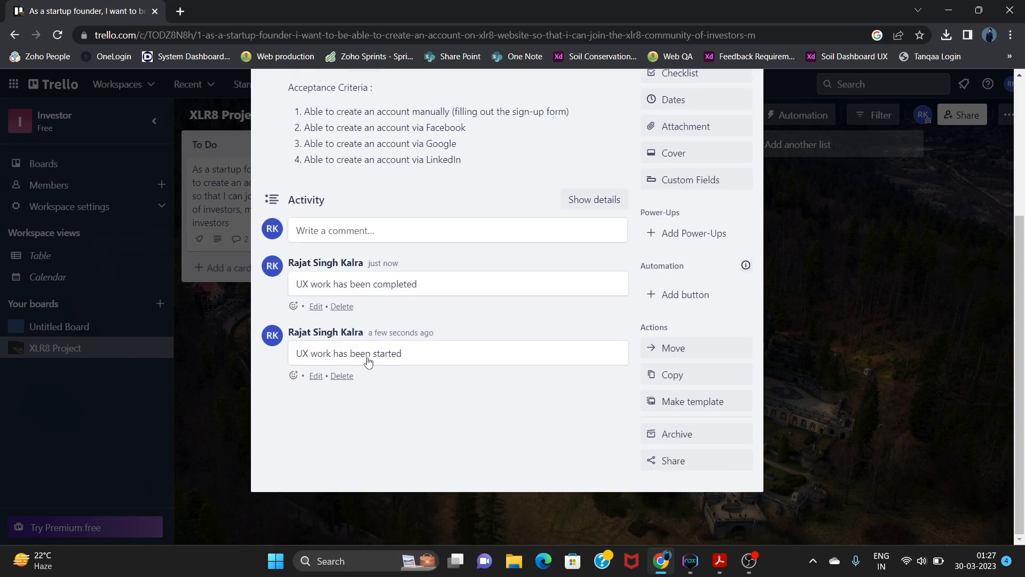
pyautogui.scroll(3, 367, 362)
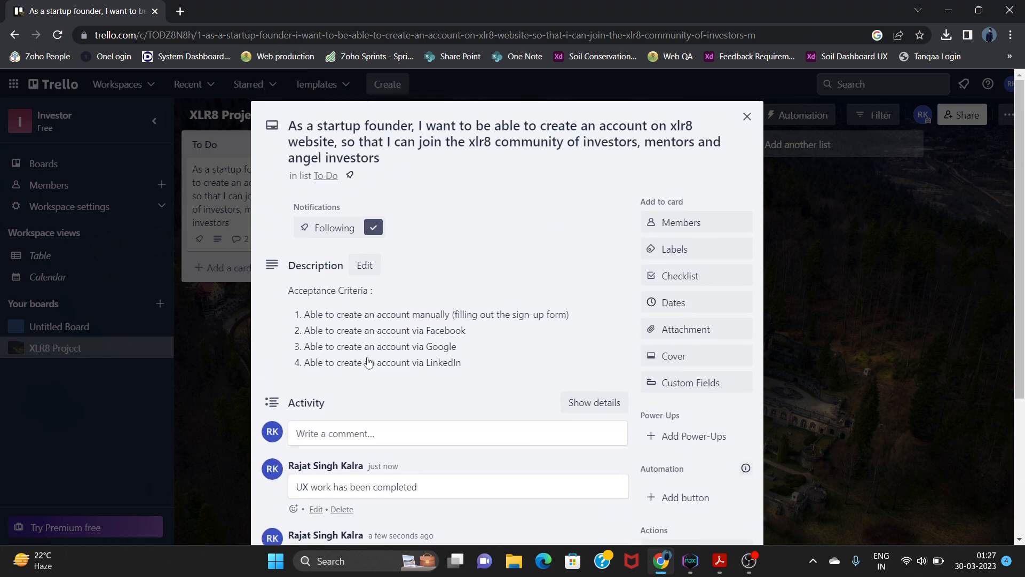
pyautogui.click(678, 226)
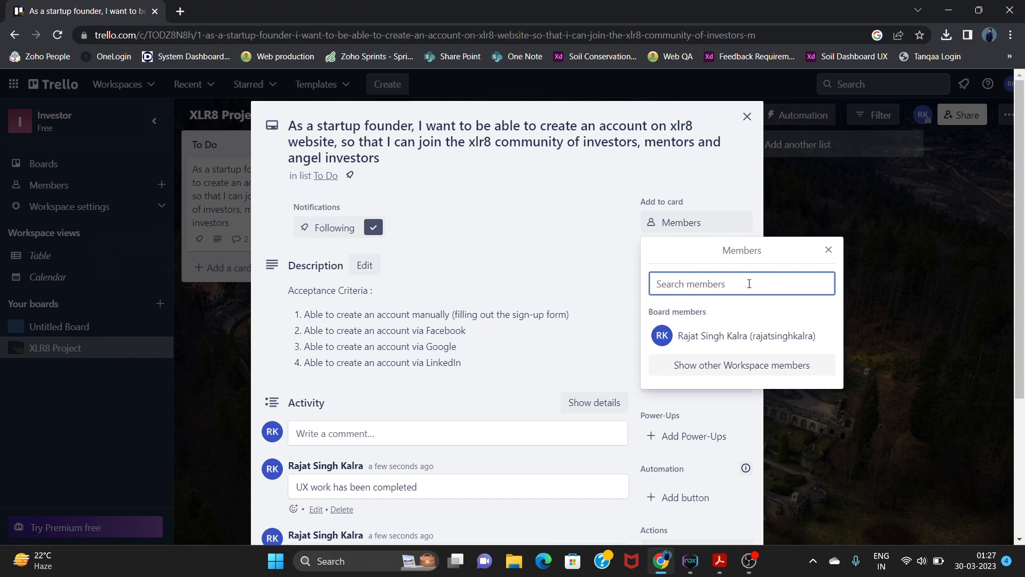
pyautogui.click(827, 252)
pyautogui.click(747, 117)
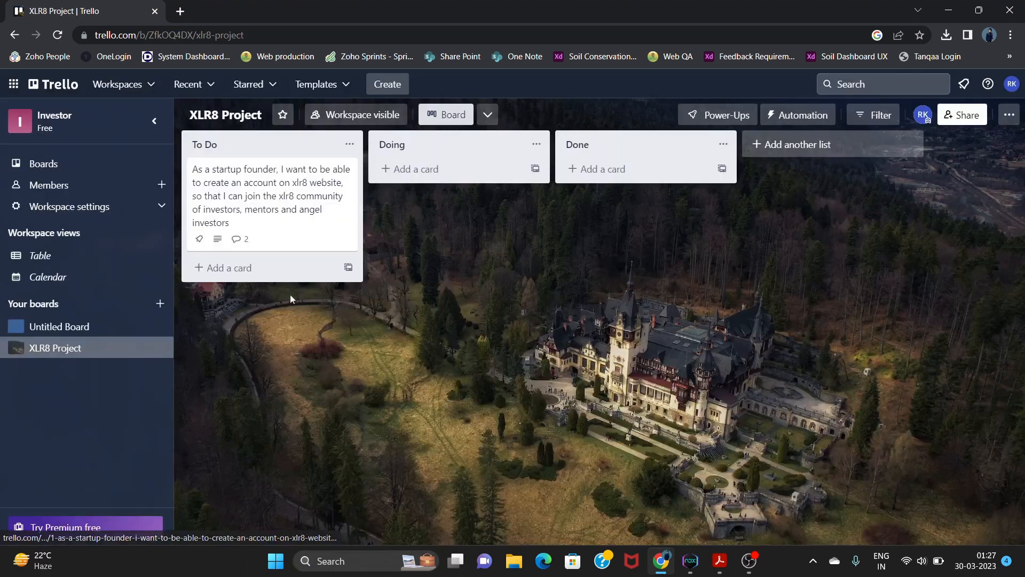
# Start a new card in the To Do list and copy User Story 2's statement from SampleUserStories.pdf in Acrobat Reader
pyautogui.click(220, 269)
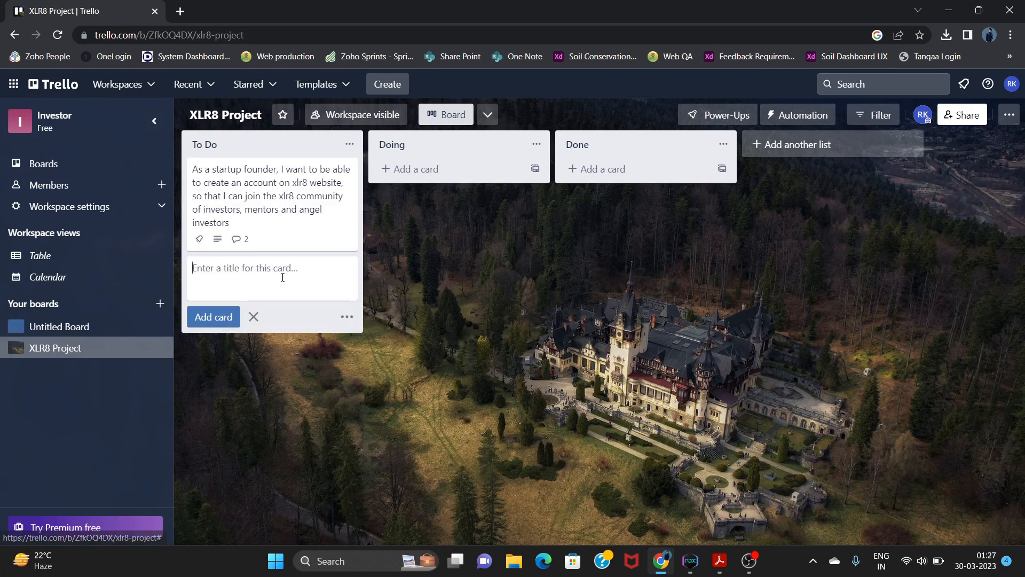
pyautogui.click(719, 561)
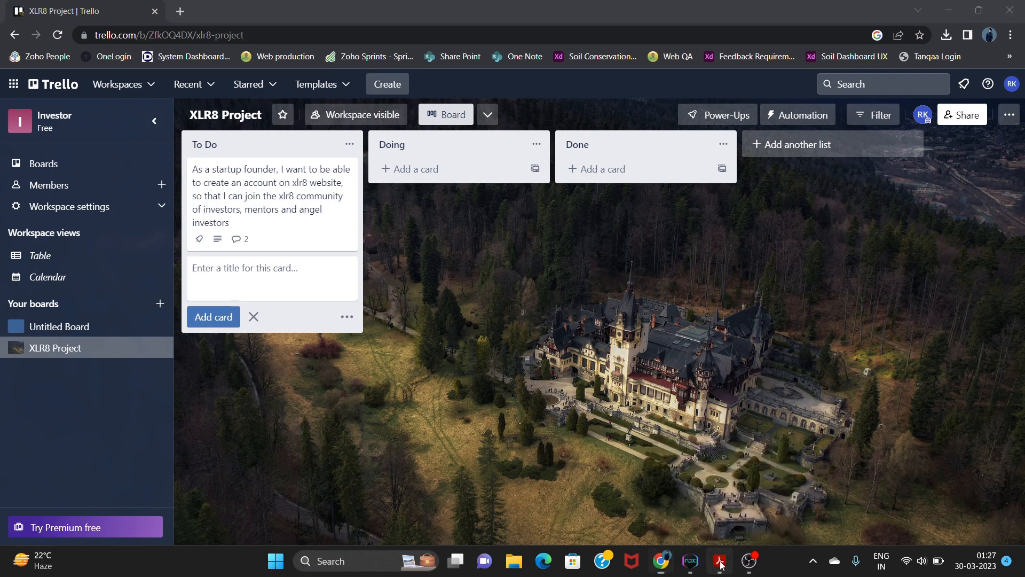
pyautogui.scroll(-3, 486, 308)
pyautogui.scroll(-2, 486, 308)
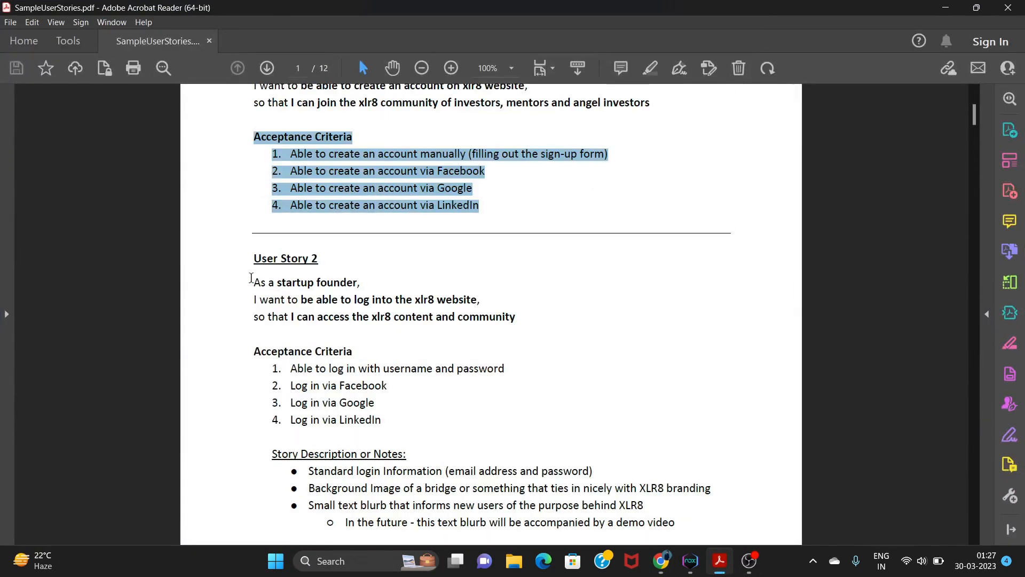
pyautogui.moveTo(255, 280); pyautogui.dragTo(509, 308)
pyautogui.hotkey('ctrl', 'c')
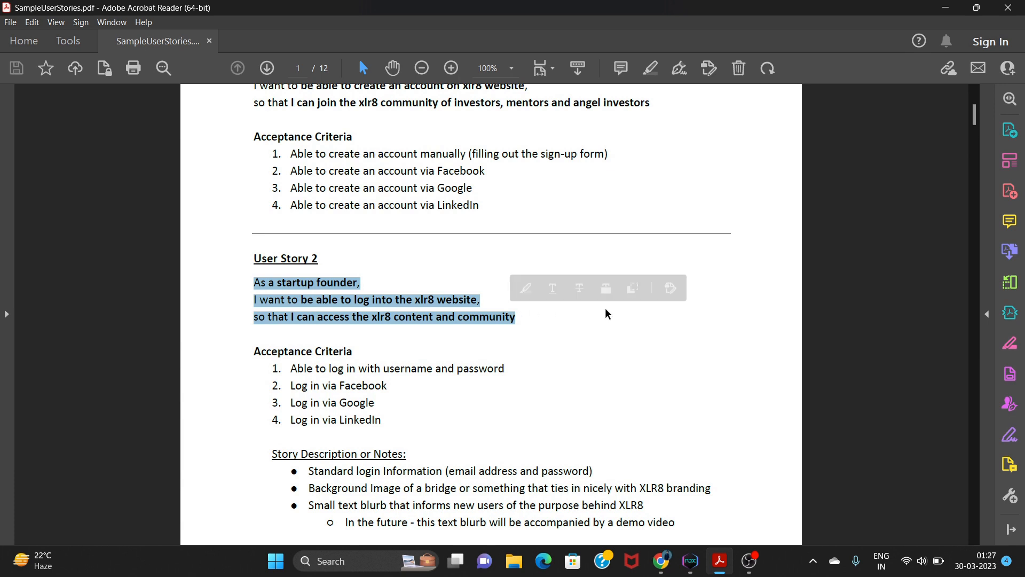
# Switch back to Trello, paste User Story 2's statement as the new card's title and create it as just one card
pyautogui.hotkey('alt', 'Tab')
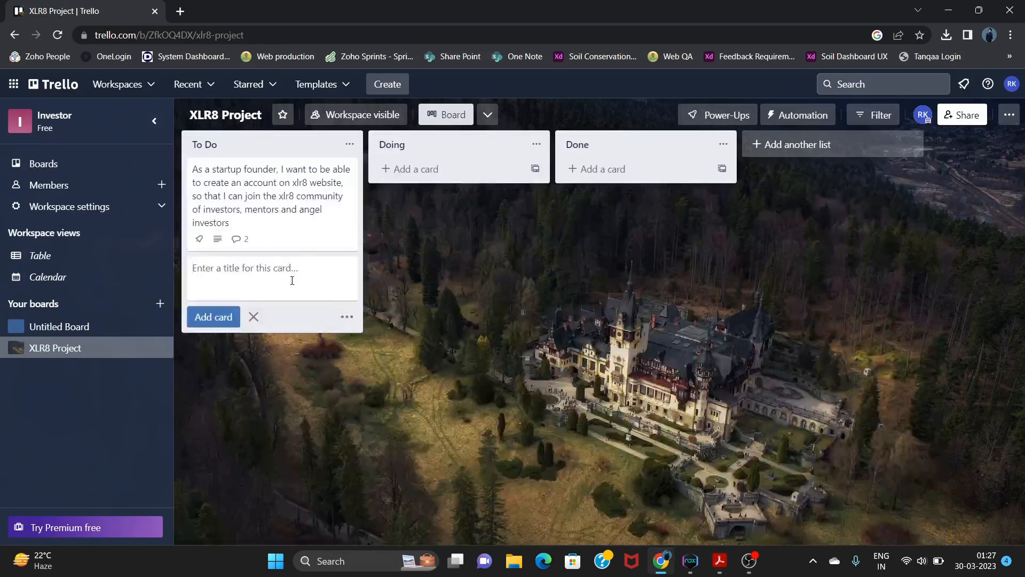
pyautogui.hotkey('ctrl', 'v')
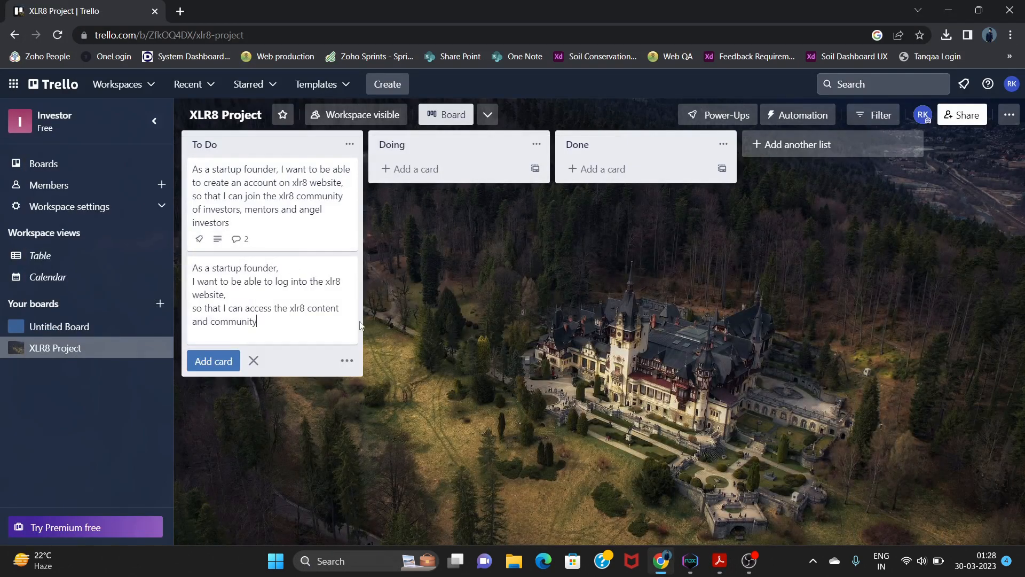
pyautogui.click(214, 361)
pyautogui.click(273, 497)
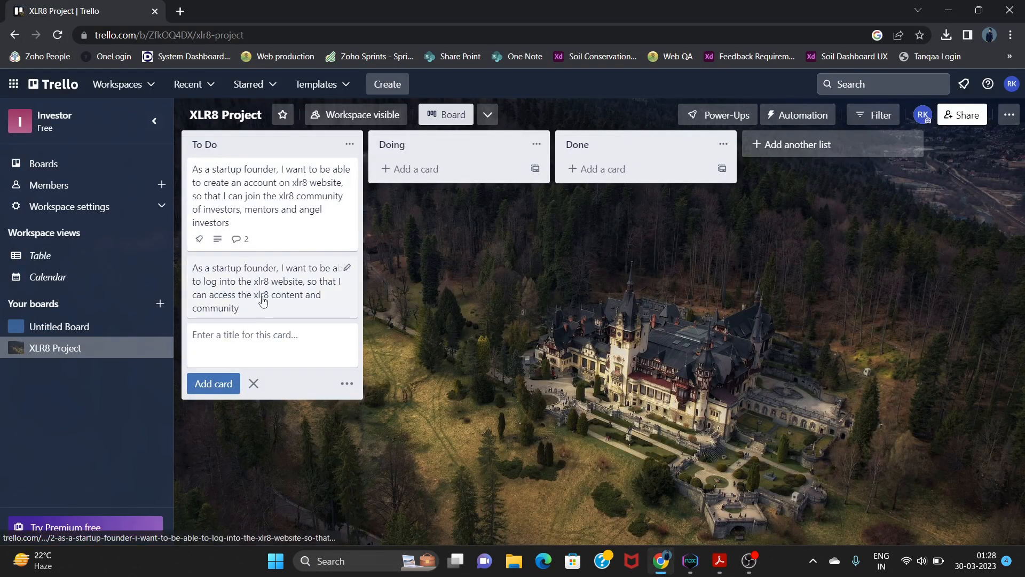
# Open the xlr8 login card and copy User Story 2's numbered acceptance criteria and story notes from the PDF in Acrobat Reader
pyautogui.click(263, 299)
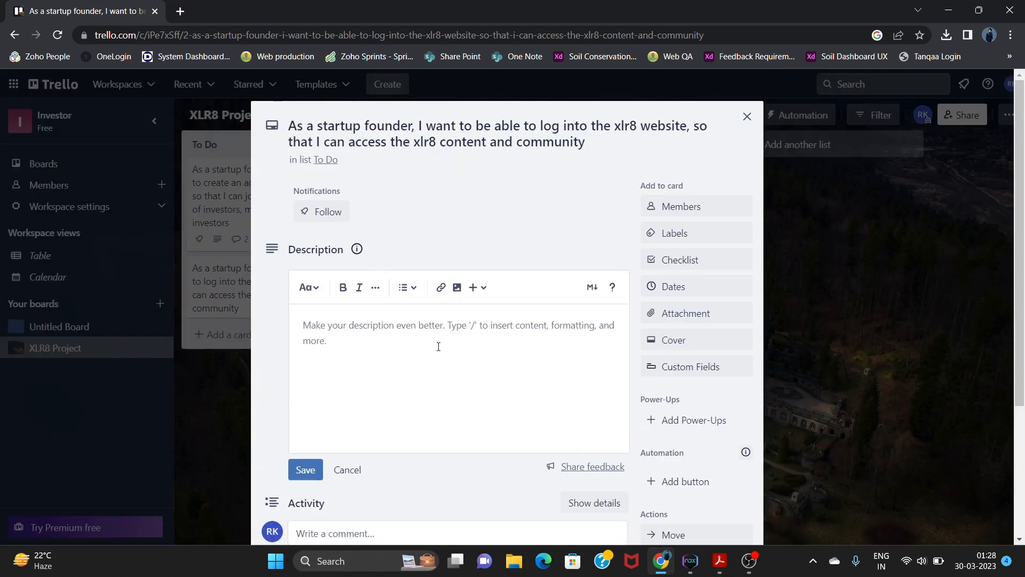
pyautogui.click(720, 560)
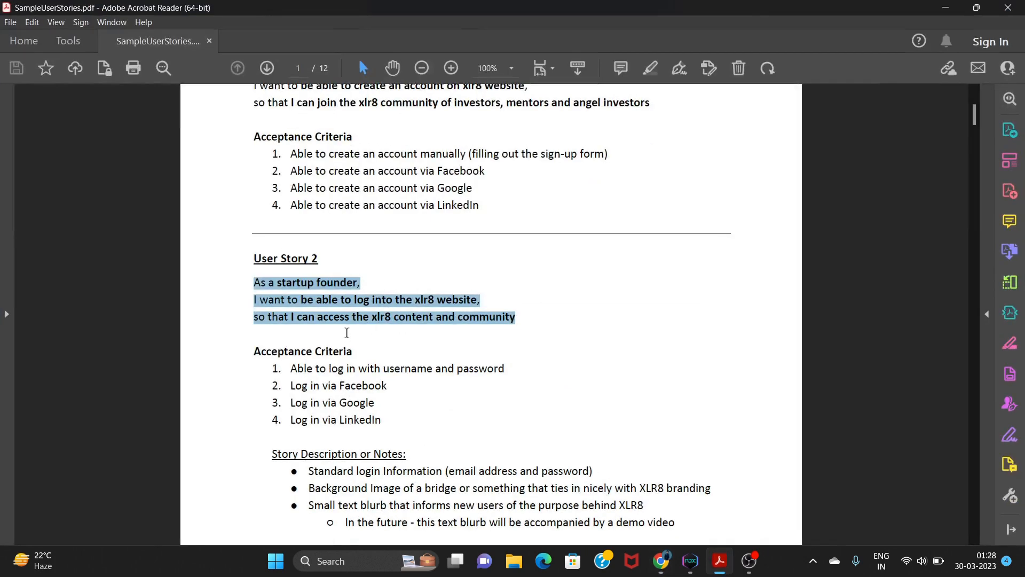
pyautogui.scroll(-2, 320, 328)
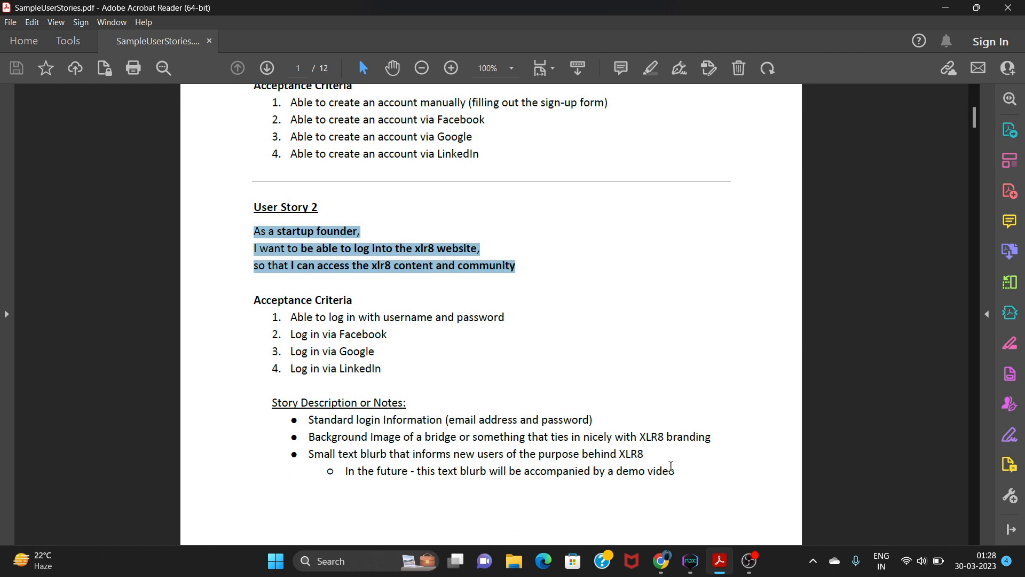
pyautogui.moveTo(678, 471); pyautogui.dragTo(281, 318)
pyautogui.hotkey('ctrl', 'c')
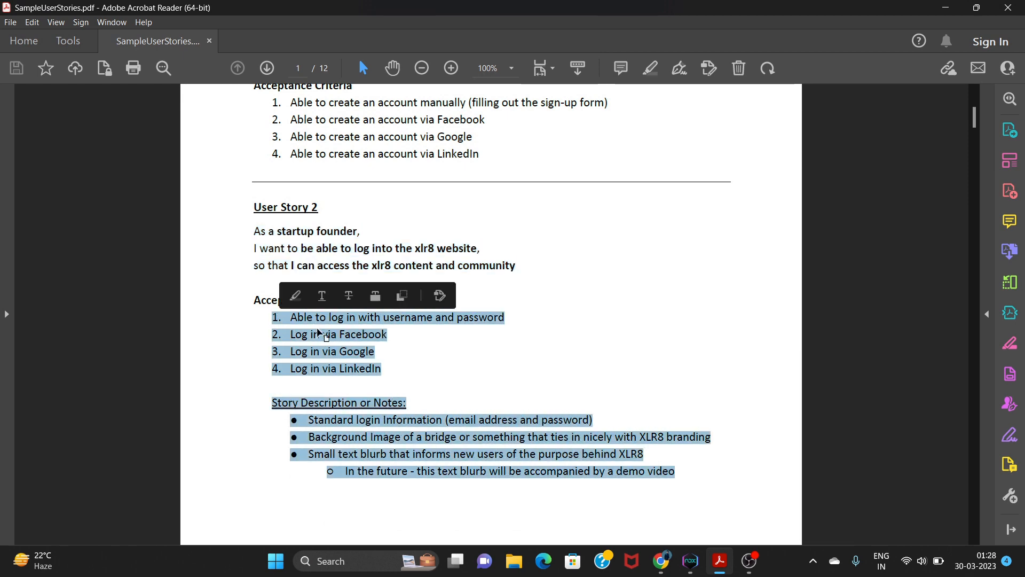
# Return to Trello, paste the criteria and story notes into the login card's description and save it
pyautogui.click(945, 8)
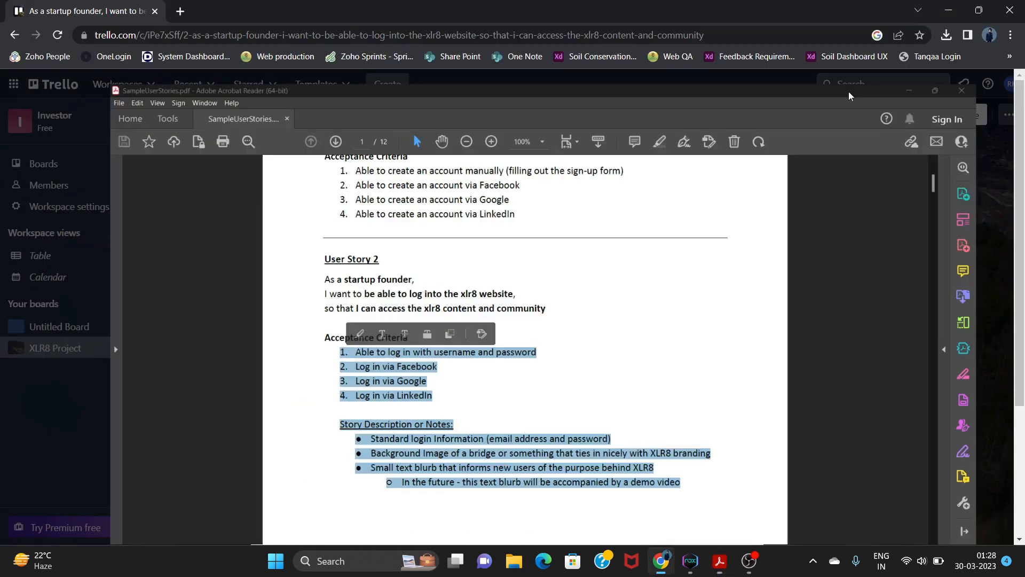
pyautogui.click(343, 332)
pyautogui.hotkey('ctrl', 'v')
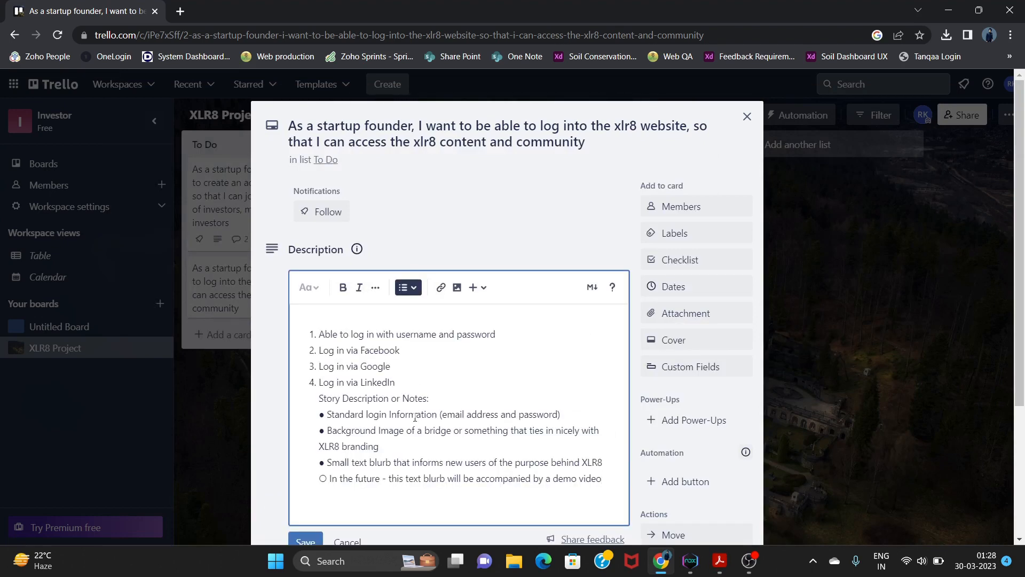
pyautogui.scroll(-3, 297, 388)
pyautogui.click(305, 356)
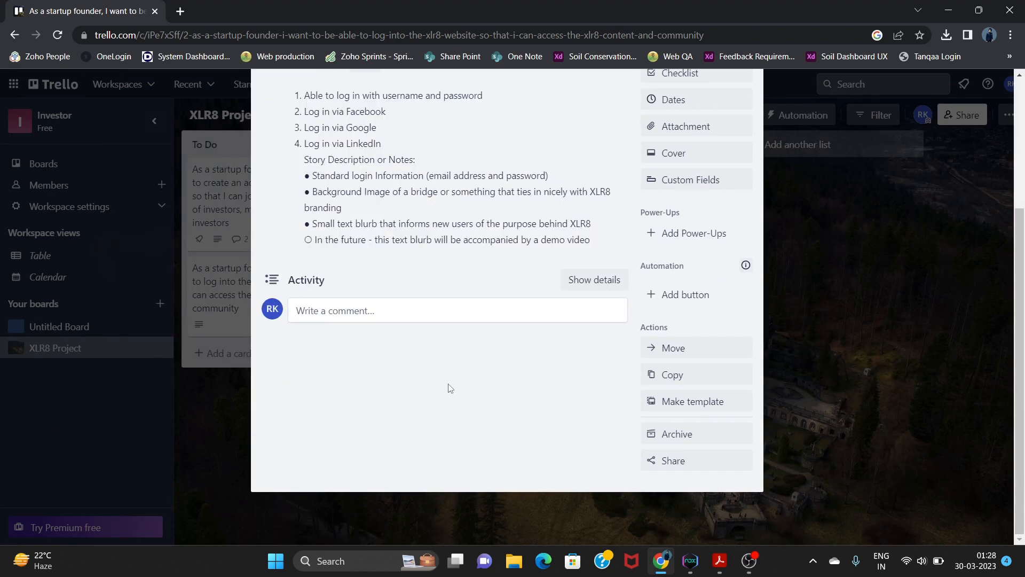
pyautogui.scroll(1, 450, 387)
pyautogui.scroll(2, 531, 315)
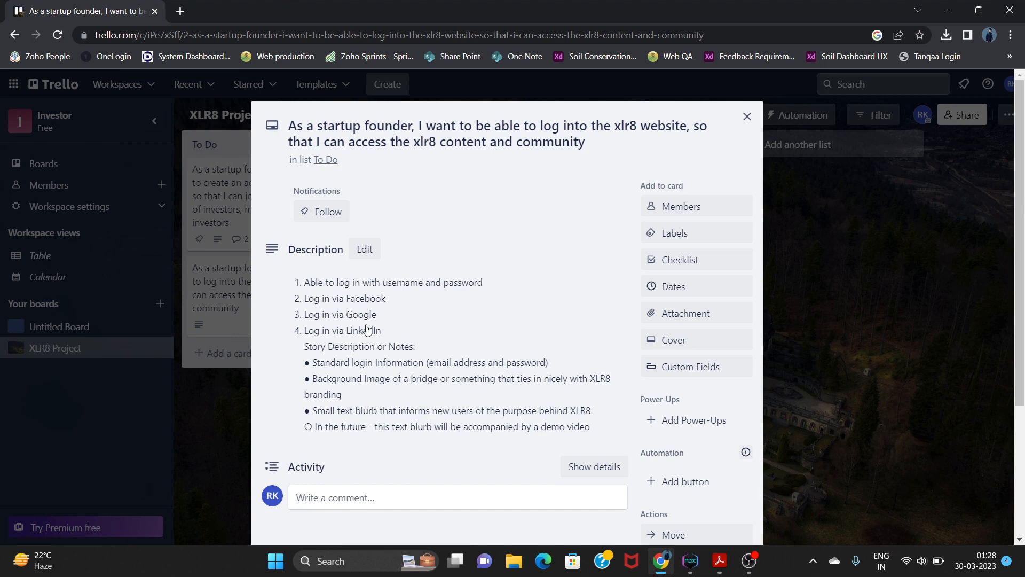
# Attach 3-WebsiteWireframe.png from the computer's Desktop folder to the login card, check the attachment and close the card
pyautogui.click(674, 314)
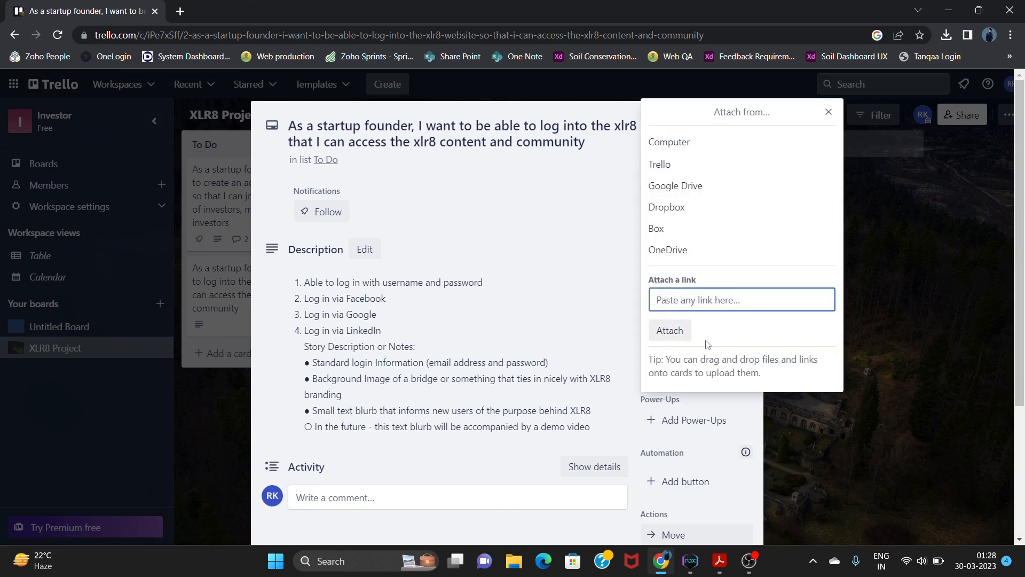
pyautogui.click(669, 142)
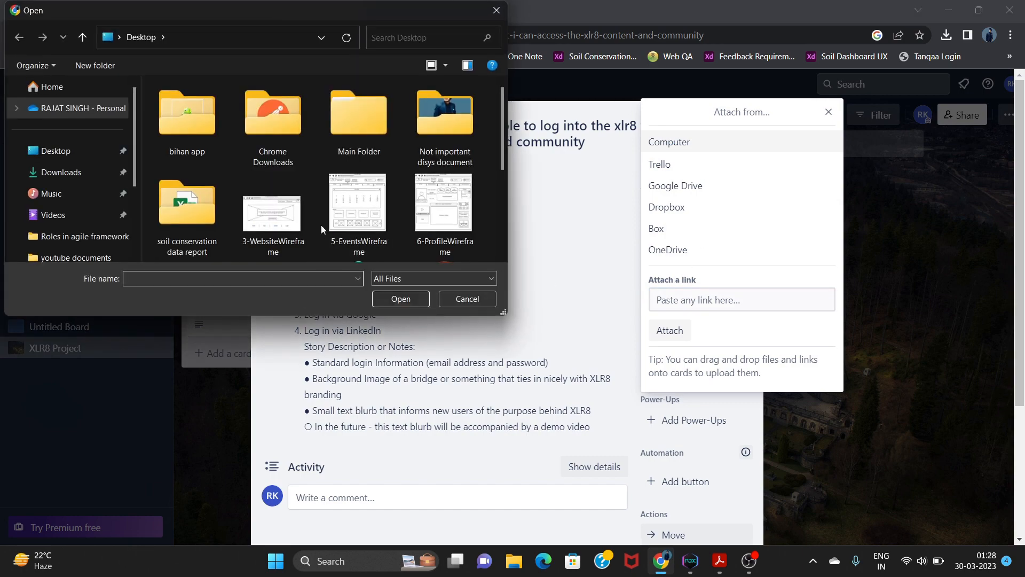
pyautogui.click(315, 234)
pyautogui.click(391, 295)
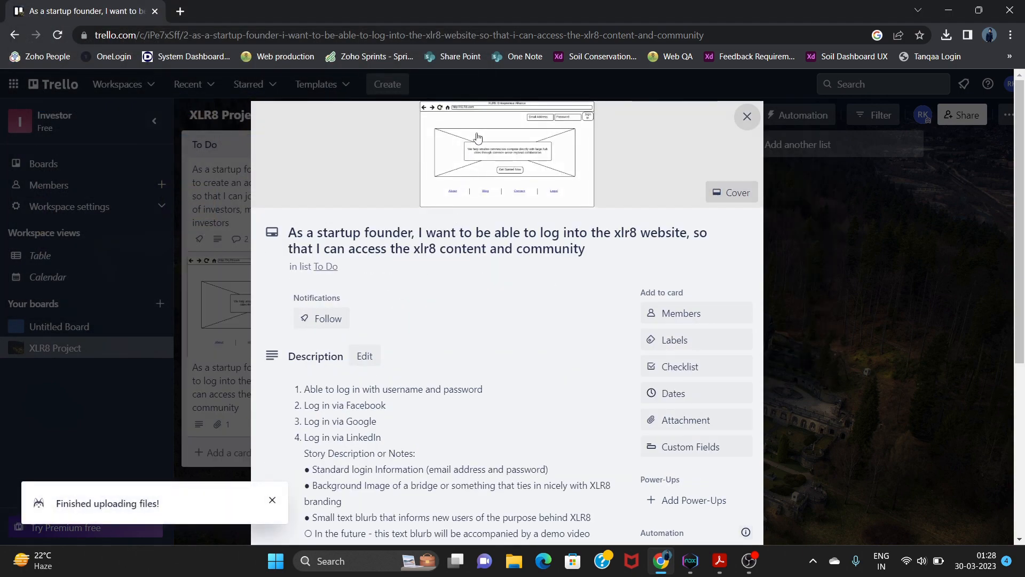
pyautogui.scroll(-1, 567, 339)
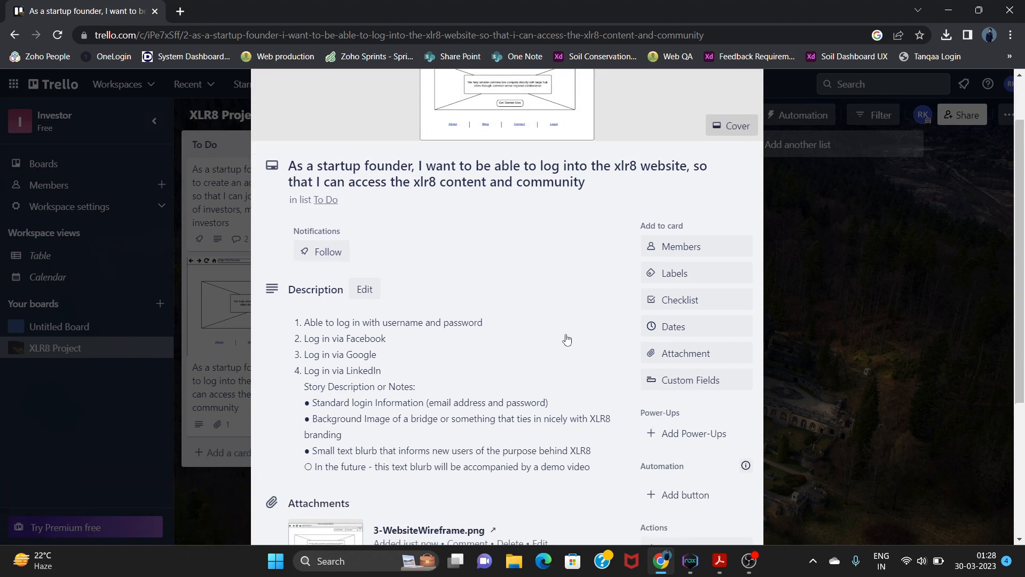
pyautogui.scroll(-3, 567, 336)
pyautogui.scroll(4, 568, 330)
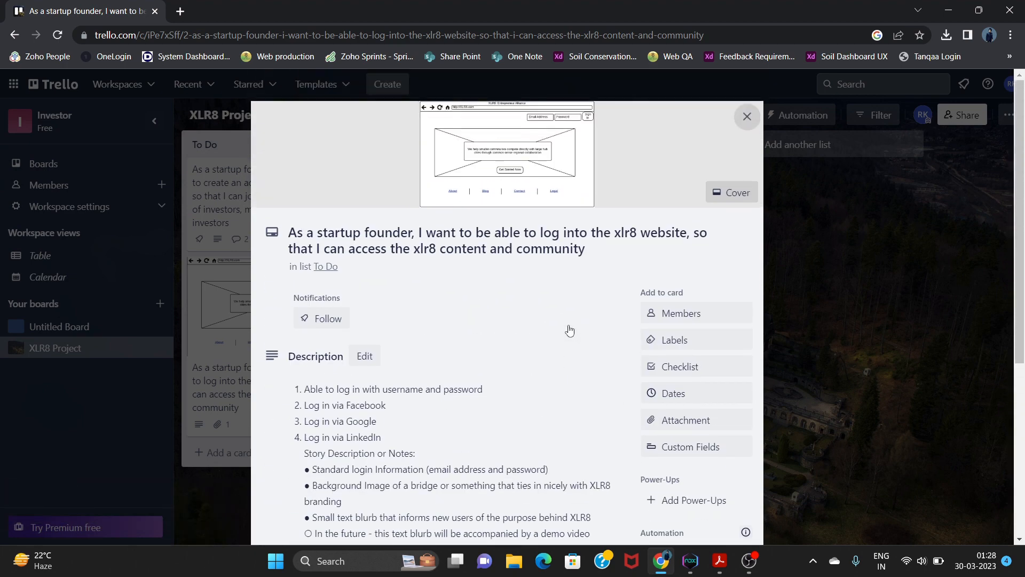
pyautogui.click(745, 117)
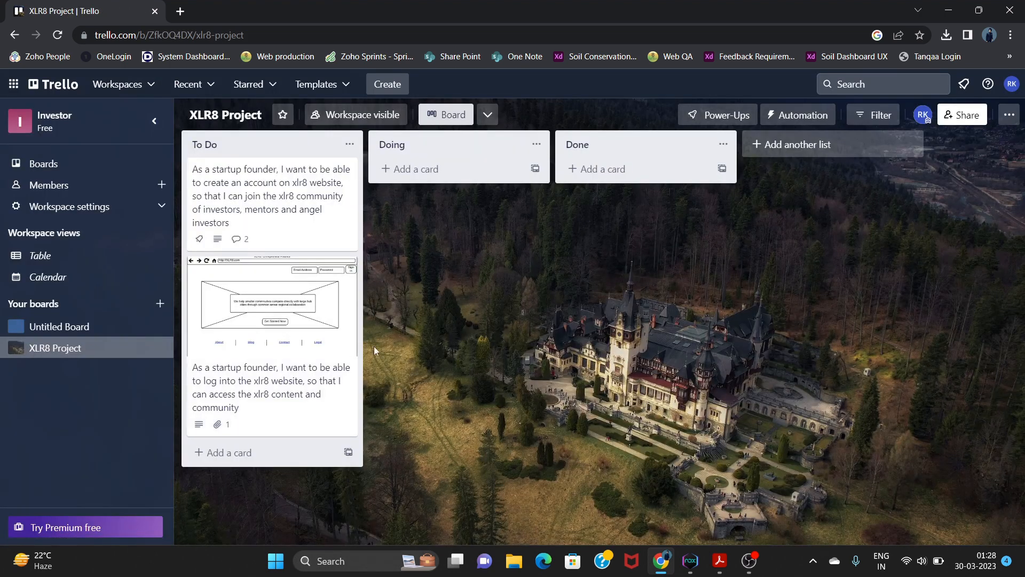
# Start a third To Do card and copy User Story 5's site visitor statement from SampleUserStories.pdf in Acrobat Reader
pyautogui.click(237, 452)
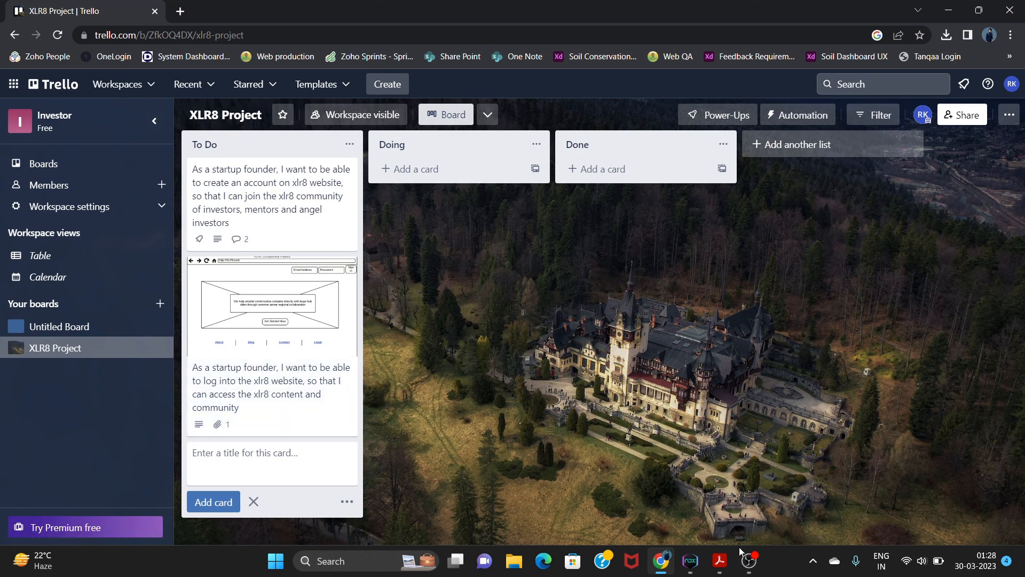
pyautogui.click(719, 561)
pyautogui.scroll(-6, 631, 373)
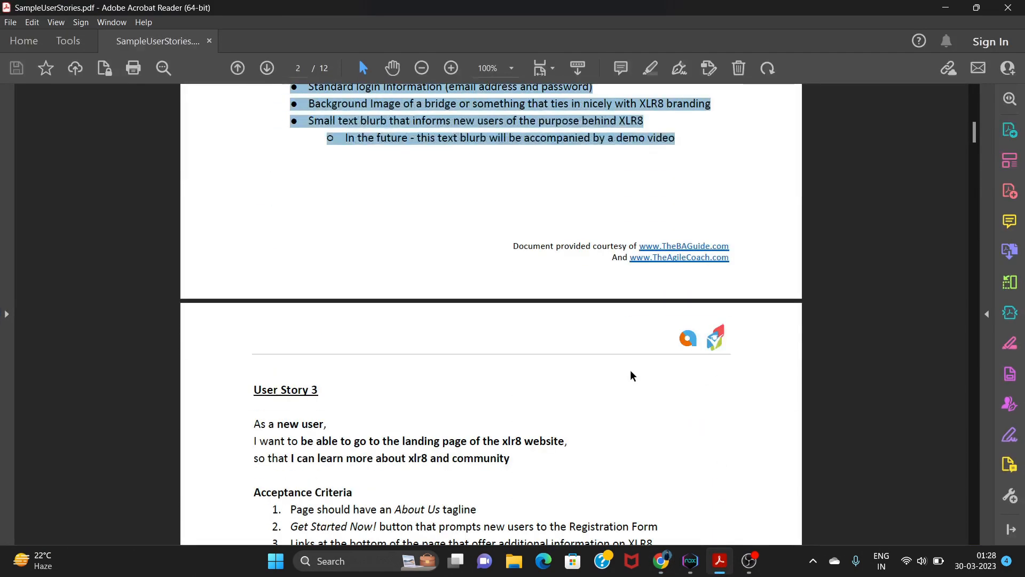
pyautogui.scroll(-12, 632, 375)
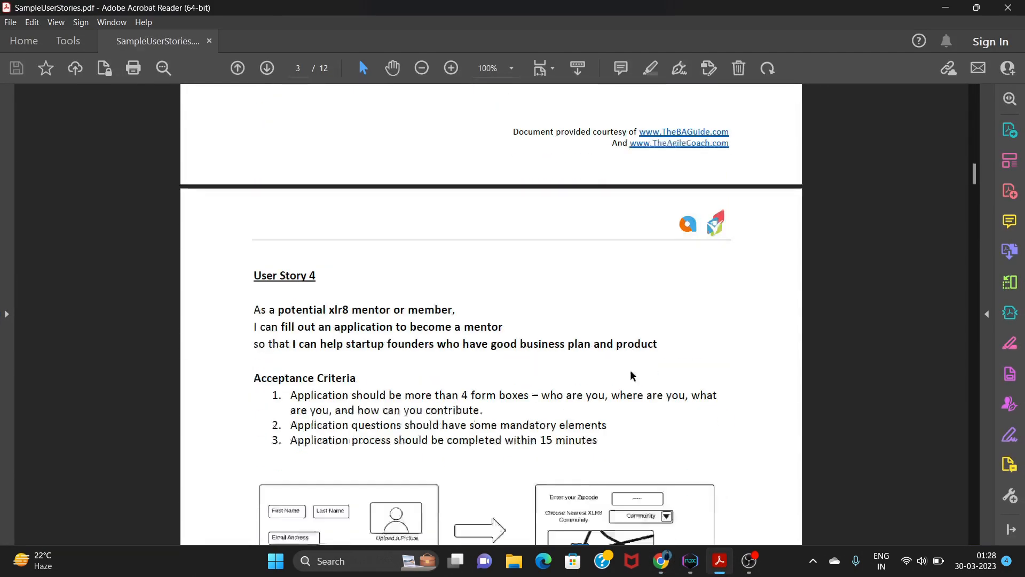
pyautogui.scroll(-12, 632, 375)
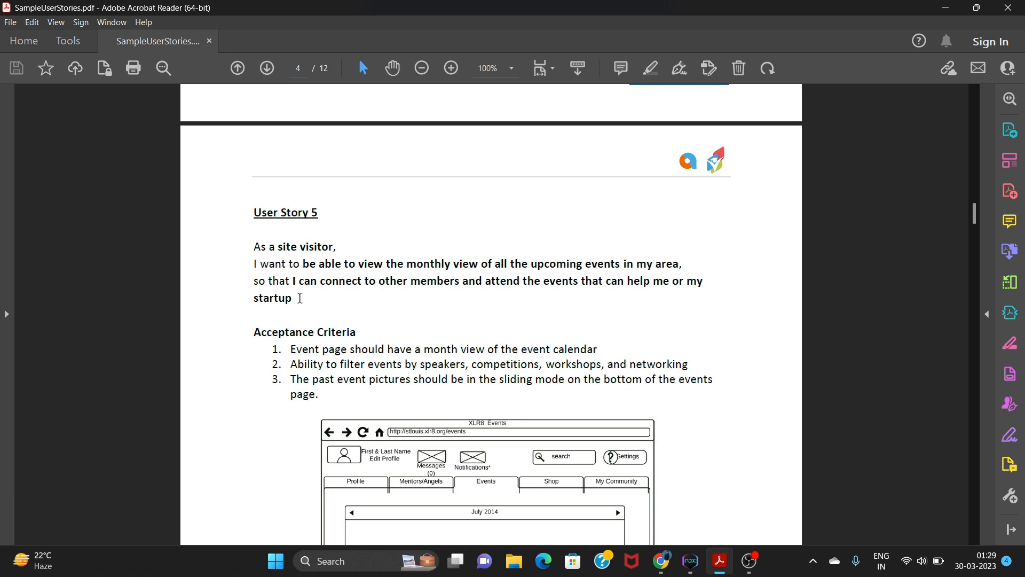
pyautogui.moveTo(300, 298); pyautogui.dragTo(247, 249)
pyautogui.hotkey('ctrl', 'c')
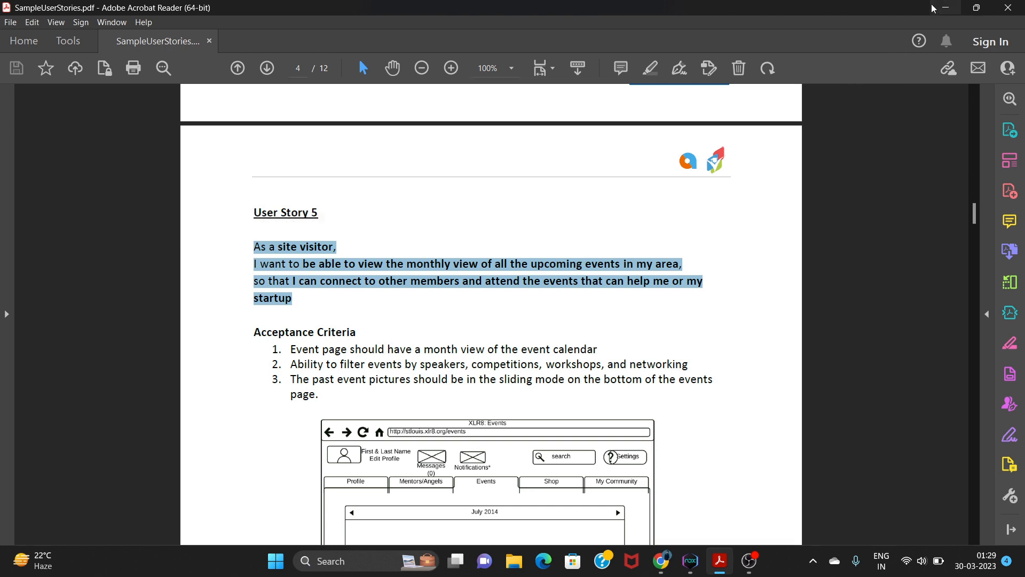
# Return to Trello, paste the site visitor statement as the card title, create just one card from it and open that card
pyautogui.click(945, 7)
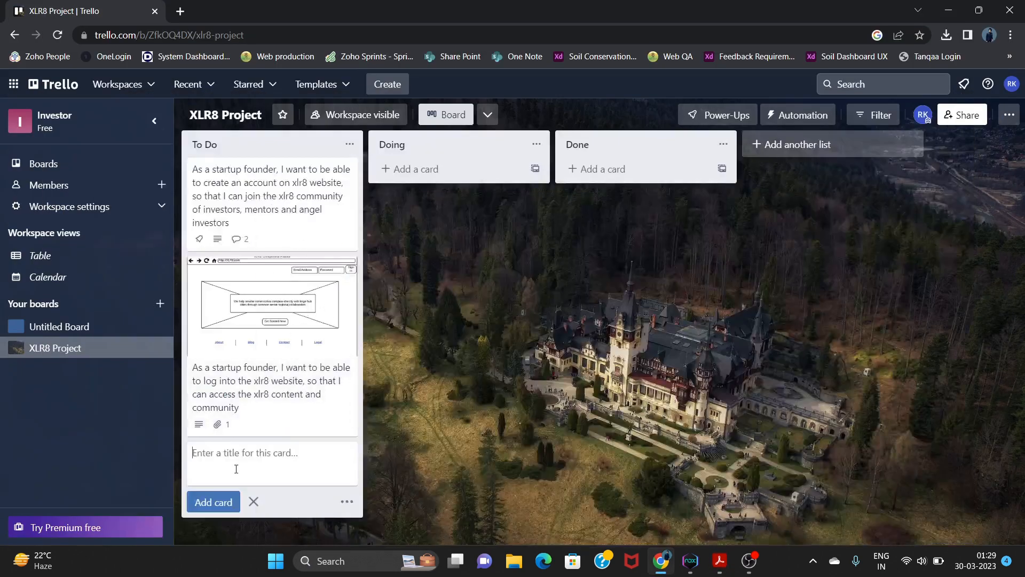
pyautogui.hotkey('ctrl', 'v')
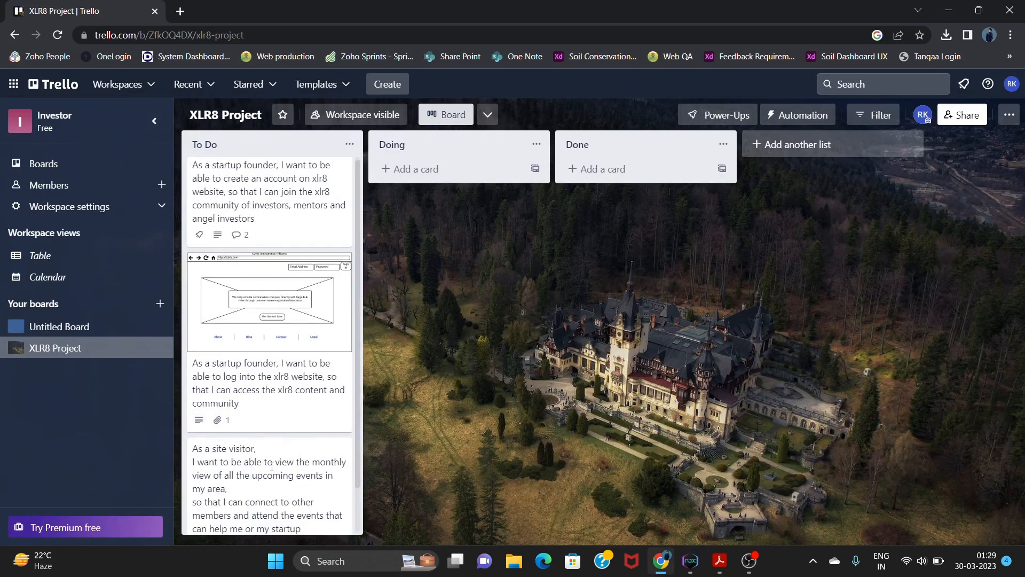
pyautogui.scroll(-1, 271, 467)
pyautogui.click(222, 518)
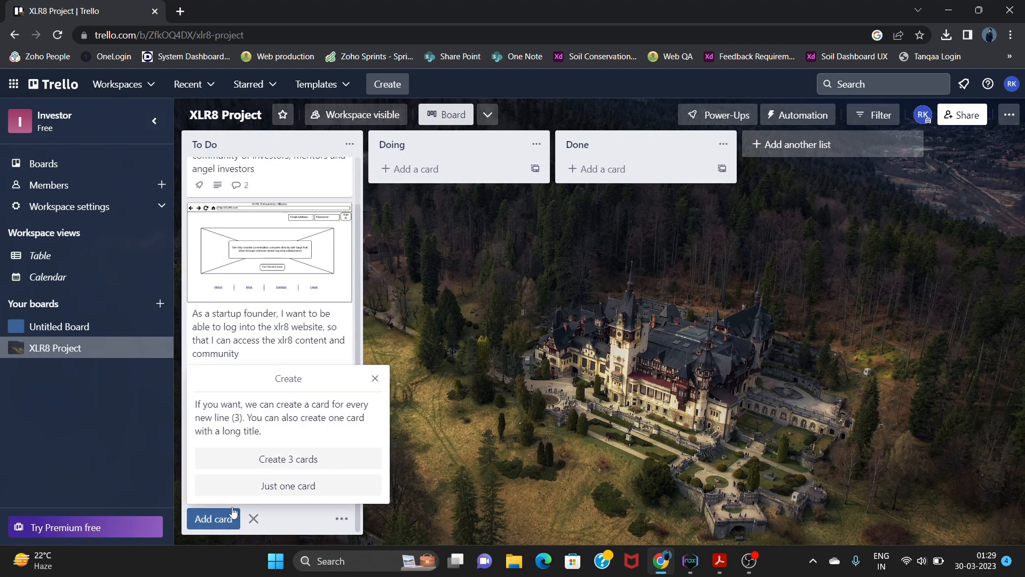
pyautogui.click(272, 484)
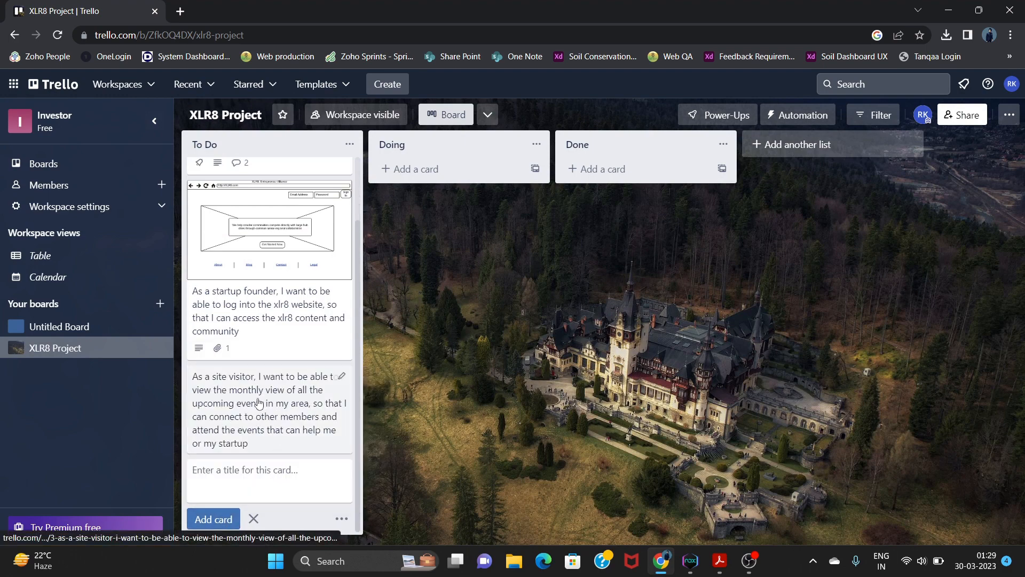
pyautogui.click(242, 405)
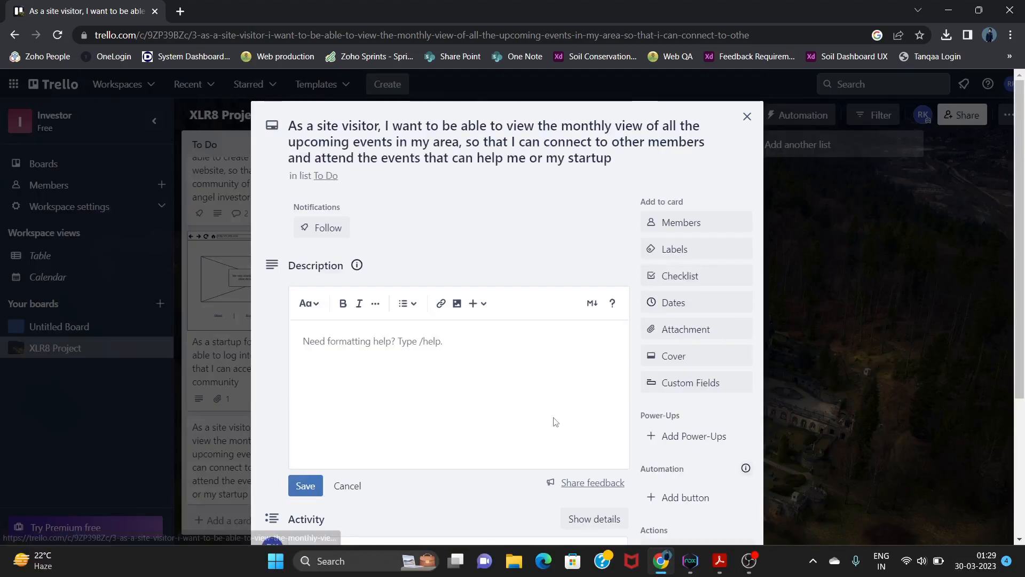
# Copy User Story 5's acceptance criteria from SampleUserStories.pdf in Acrobat Reader and paste them into the site visitor card's description in Trello
pyautogui.click(719, 560)
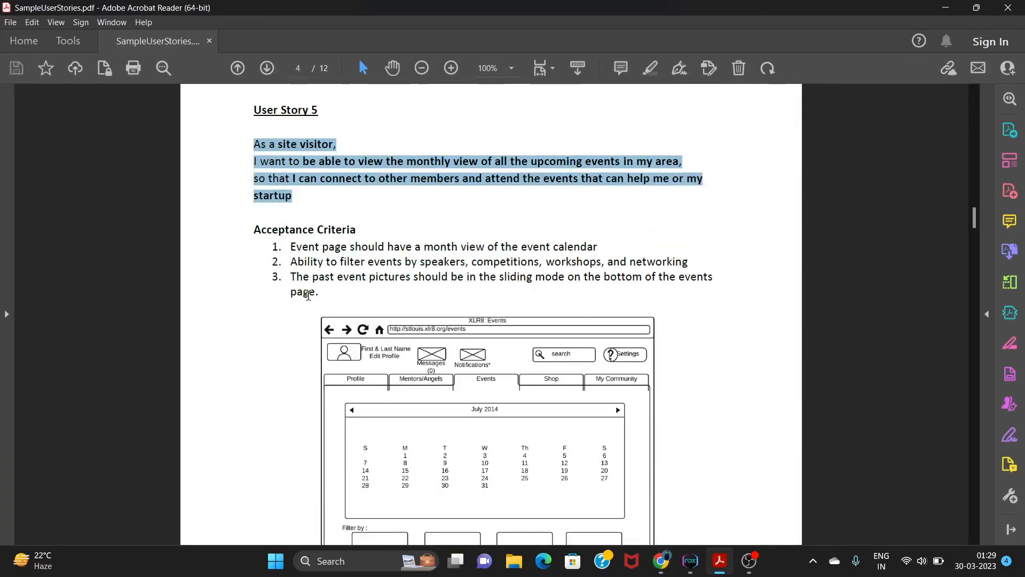
pyautogui.moveTo(320, 293); pyautogui.dragTo(253, 229)
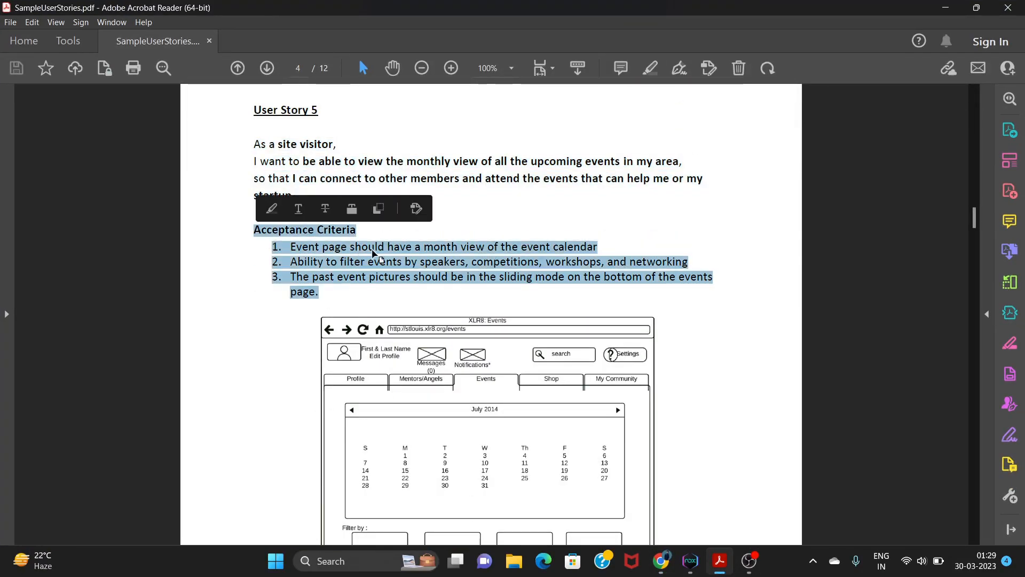
pyautogui.click(939, 7)
pyautogui.click(390, 354)
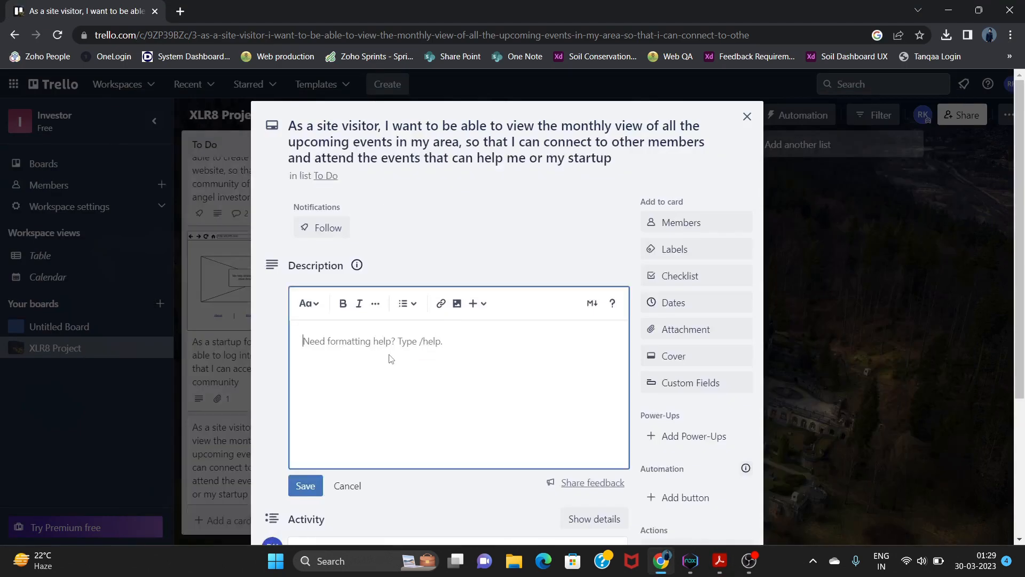
pyautogui.write('Acceptance Criteria Event page should have a month view of the event calendar Ability to filter events by speakers, competitions, workshops, and networking The past event pictures should be in the sliding mode on the bottom of the events page.')
pyautogui.scroll(-4, 428, 389)
pyautogui.scroll(2, 682, 184)
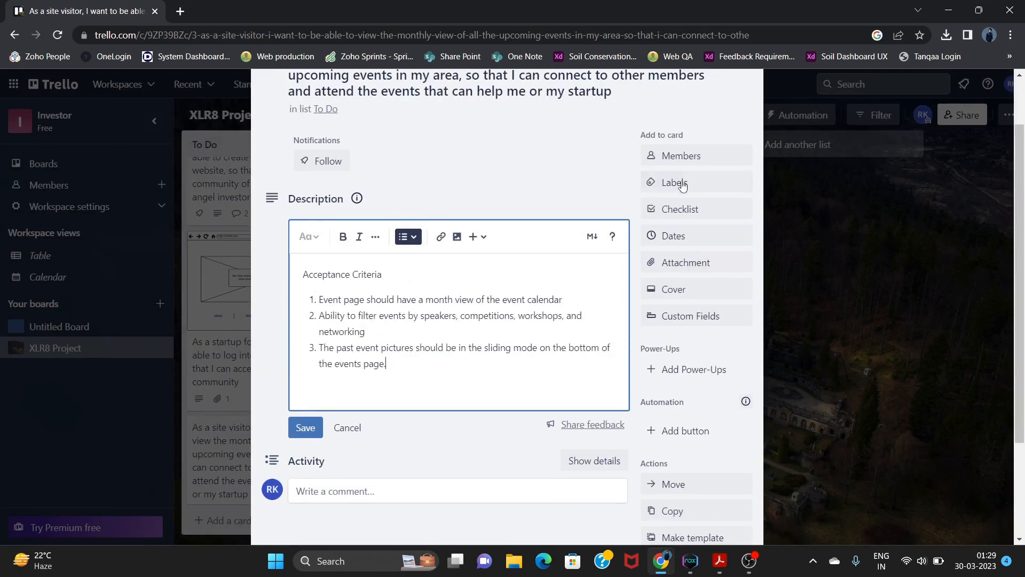
# Attach 5-EventsWireframe.png from the computer's Desktop folder to the site visitor card
pyautogui.click(681, 261)
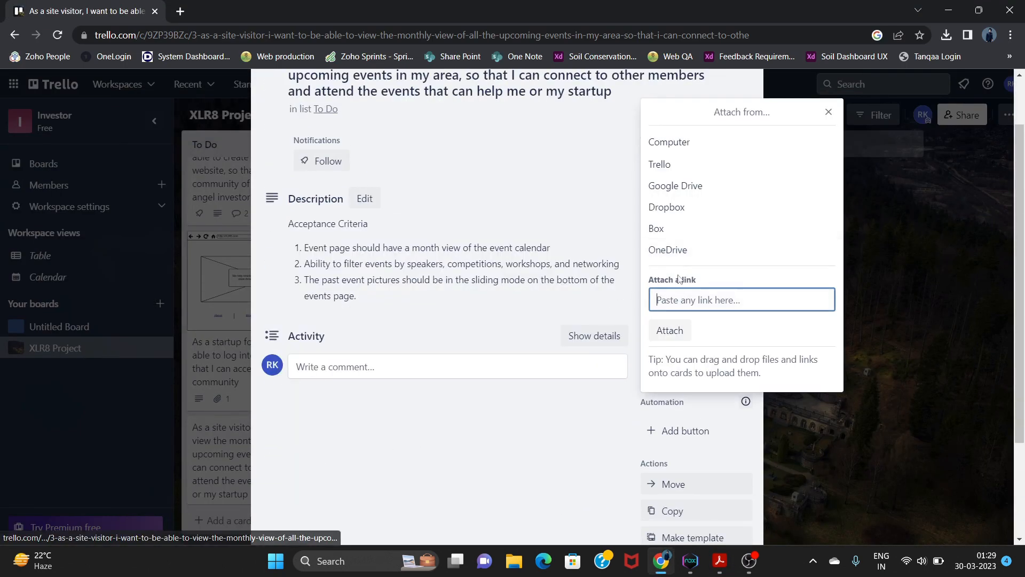
pyautogui.click(670, 141)
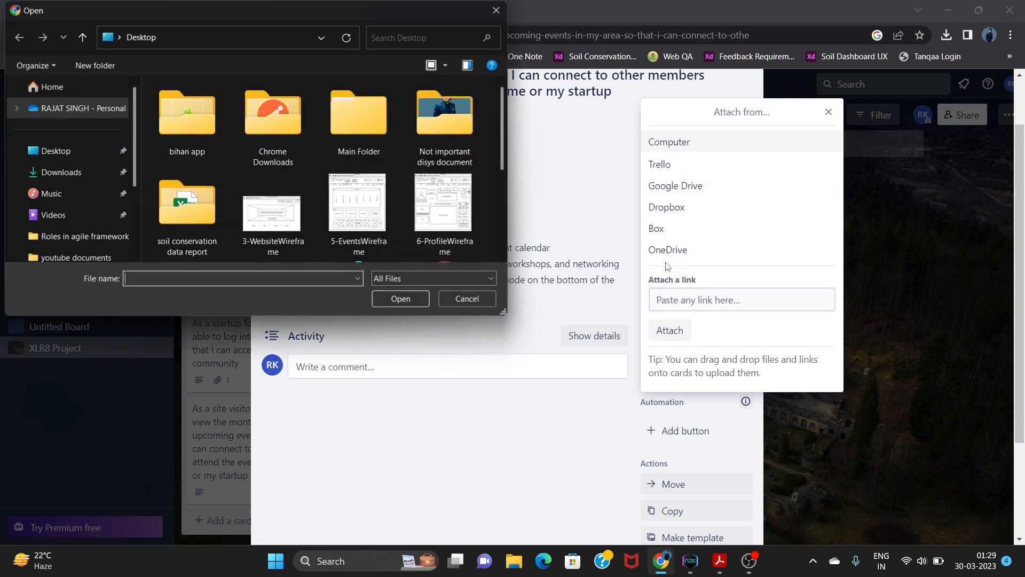
pyautogui.click(357, 203)
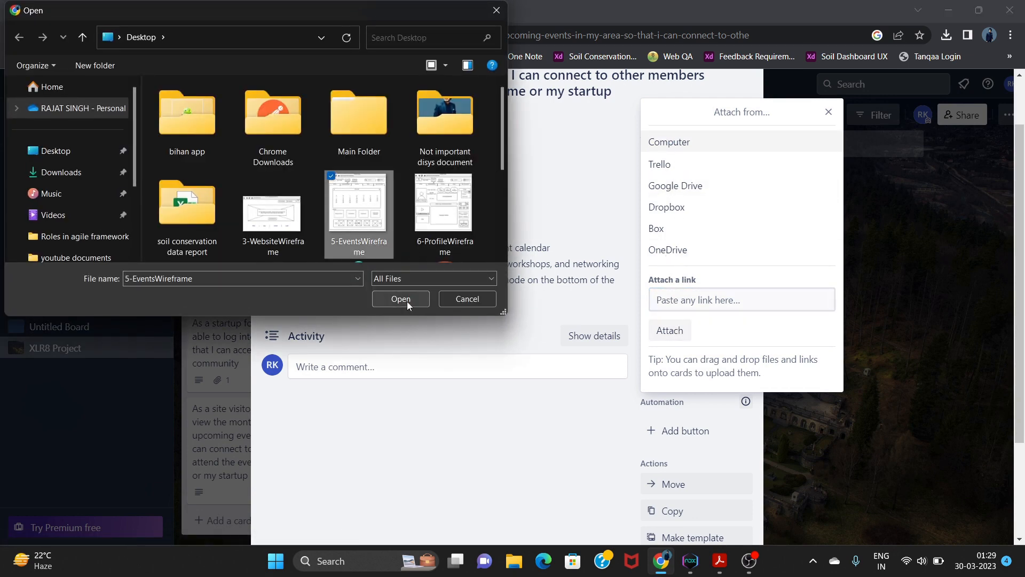
pyautogui.click(401, 298)
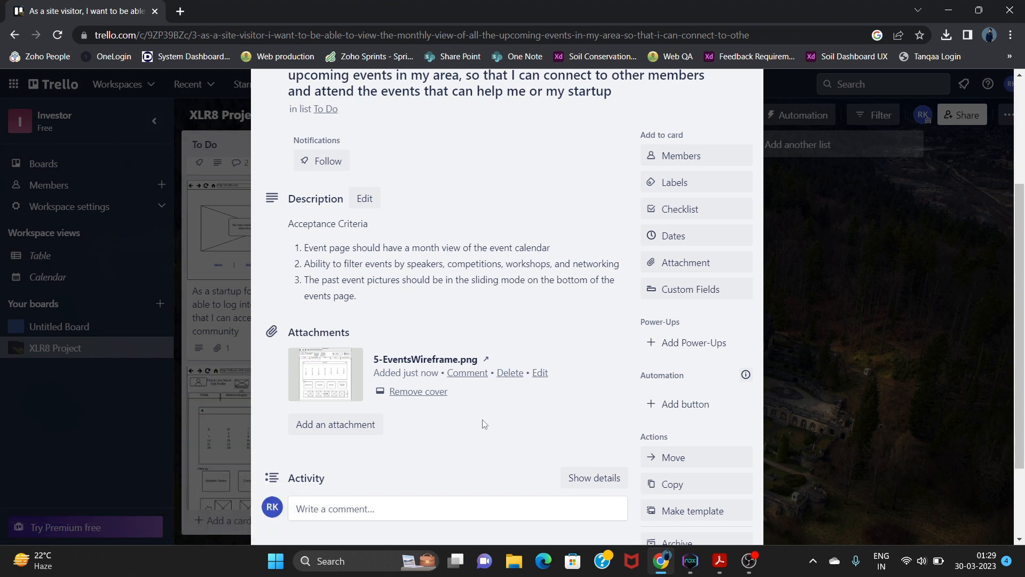
# Post the comment "DB work is in progress" on the site visitor card
pyautogui.scroll(-1, 484, 423)
pyautogui.click(400, 445)
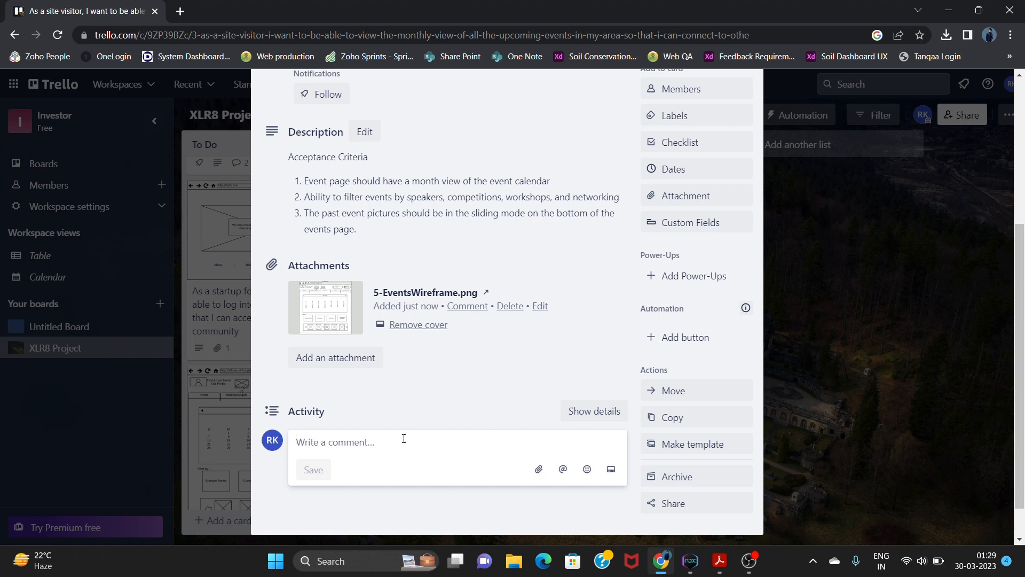
pyautogui.write('D')
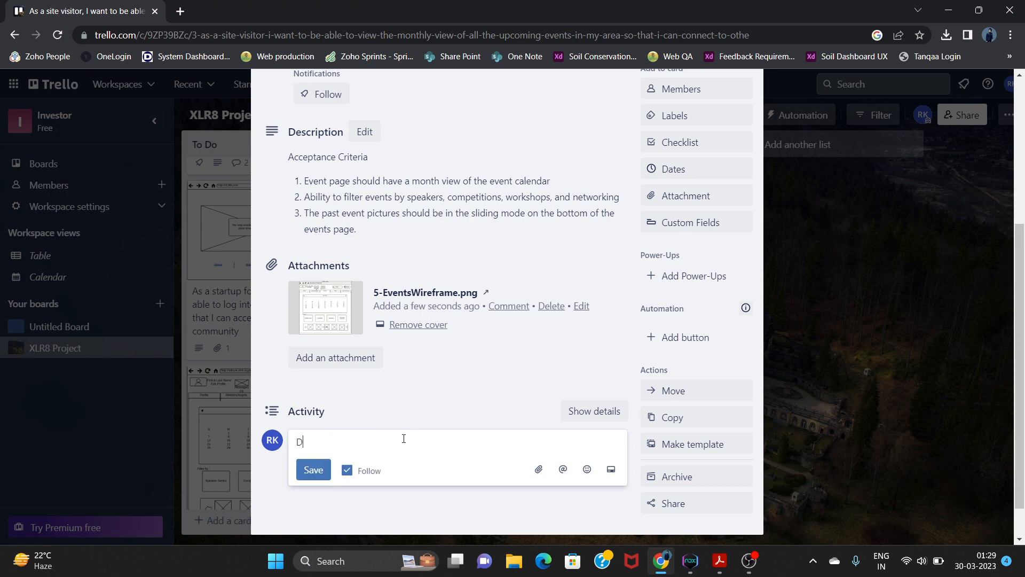
pyautogui.write('B wor')
pyautogui.write('s in progress')
pyautogui.click(313, 470)
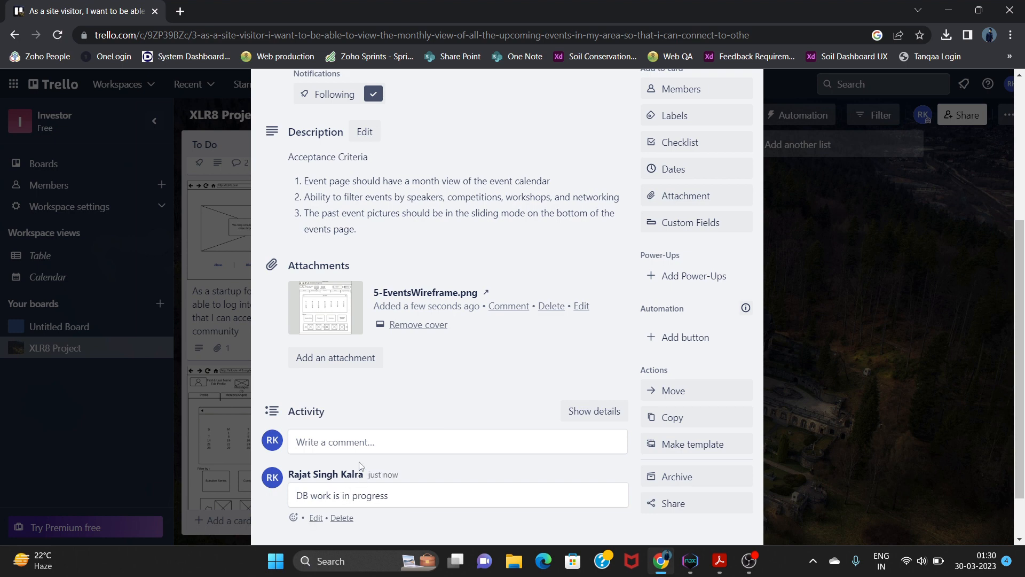
# Post a second comment, "Db work has been completed. Please review the db work.", and close the site visitor card
pyautogui.click(377, 441)
pyautogui.write('Db')
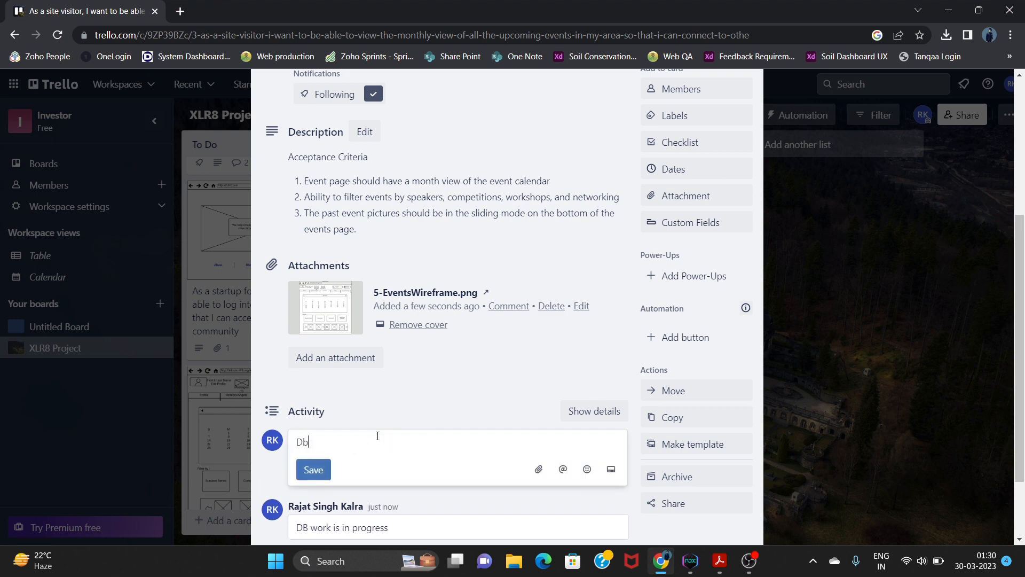
pyautogui.write(' work has been completed. Ple')
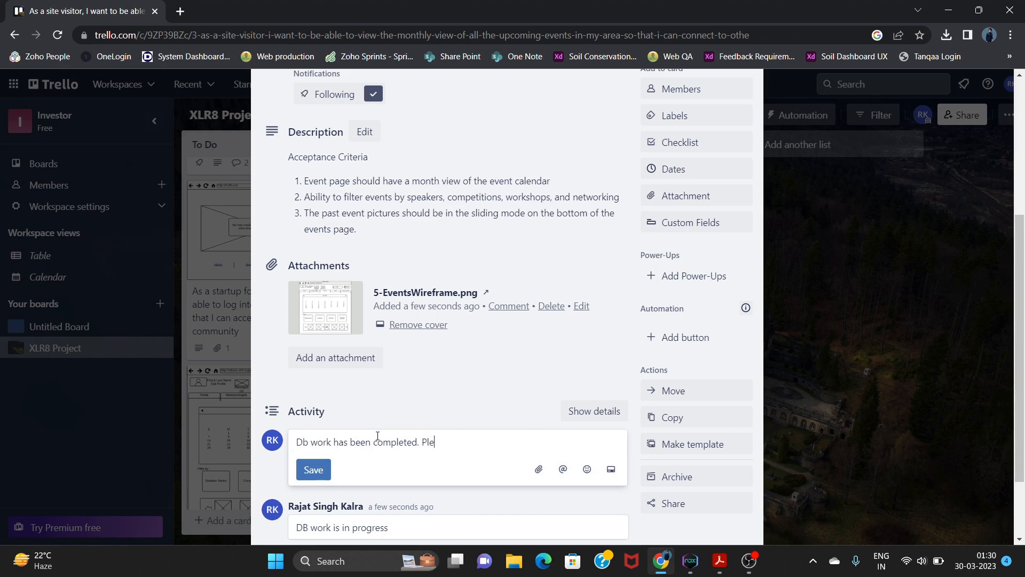
pyautogui.write('ase review this')
pyautogui.press('BackSpace')
pyautogui.write('e db work.')
pyautogui.click(320, 468)
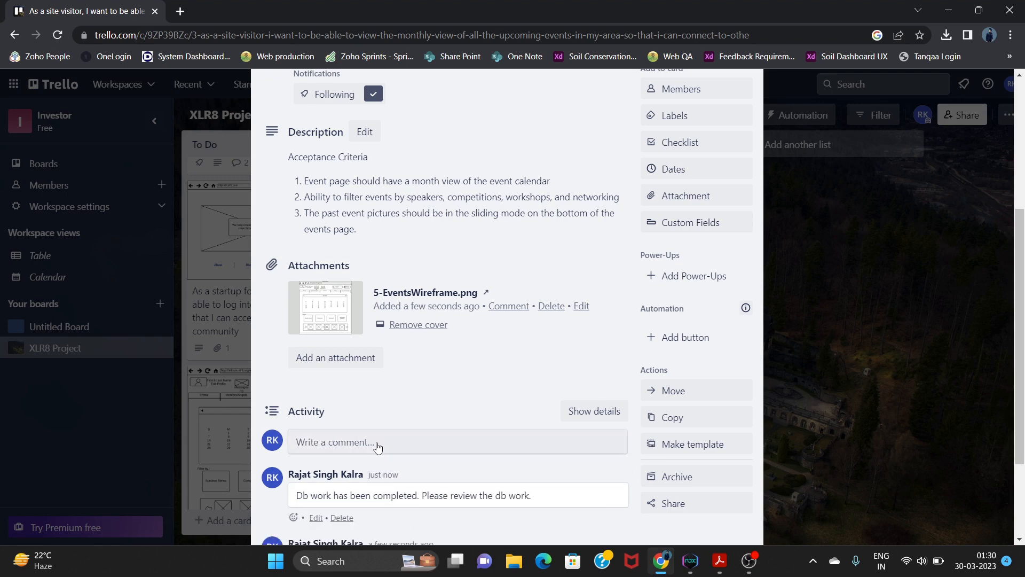
pyautogui.scroll(5, 402, 435)
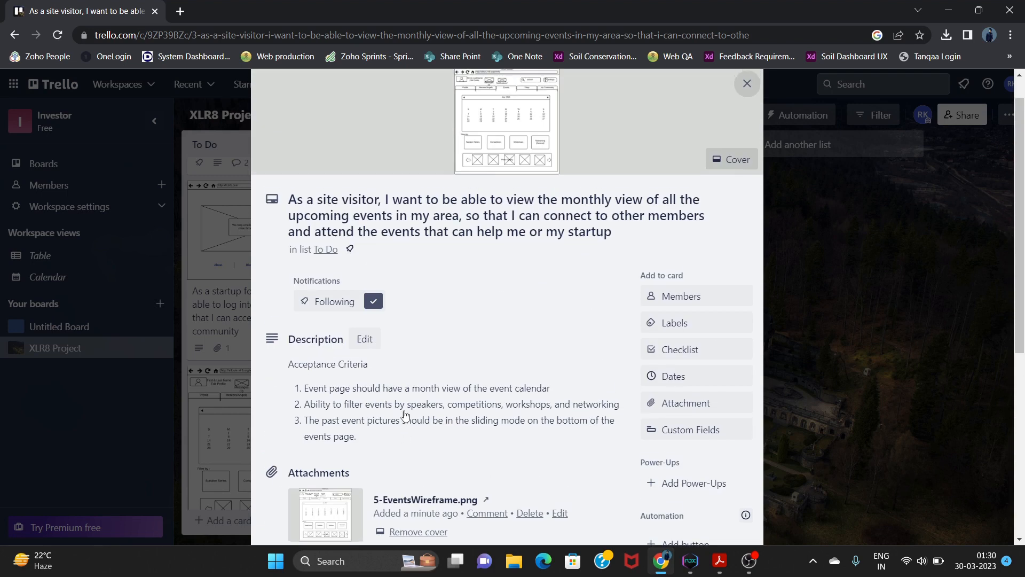
pyautogui.click(747, 116)
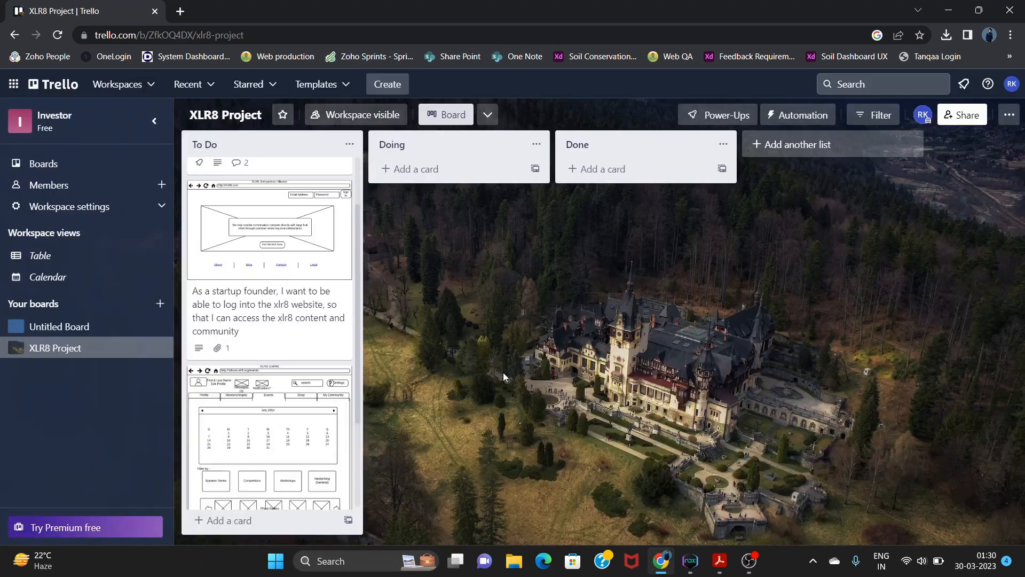
# Switch to SampleUserStories.pdf in Acrobat Reader and copy User Story 6's XLR8 Mentor statement
pyautogui.click(719, 560)
pyautogui.scroll(-10, 465, 367)
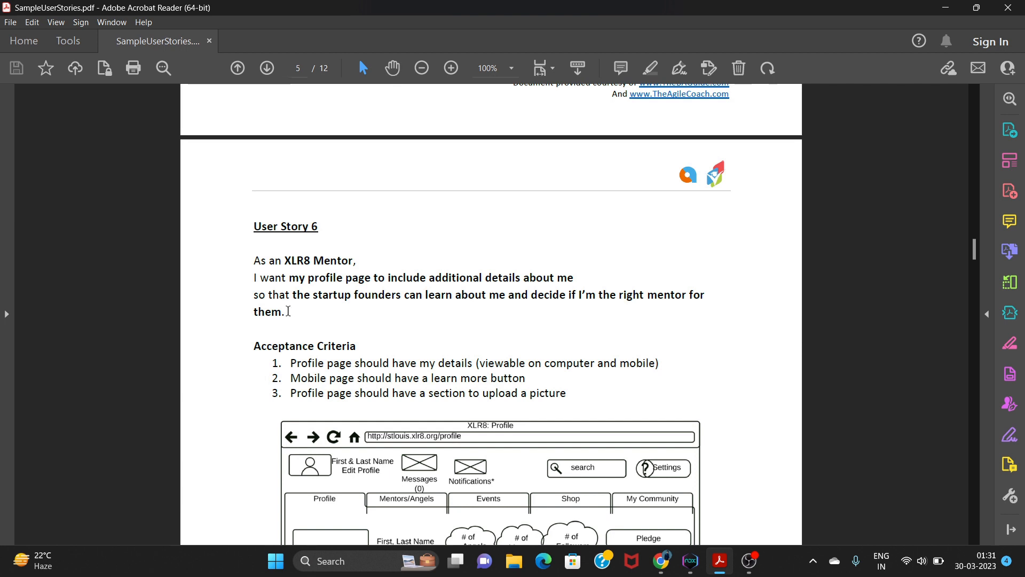
pyautogui.moveTo(289, 311); pyautogui.dragTo(255, 262)
pyautogui.hotkey('ctrl', 'c')
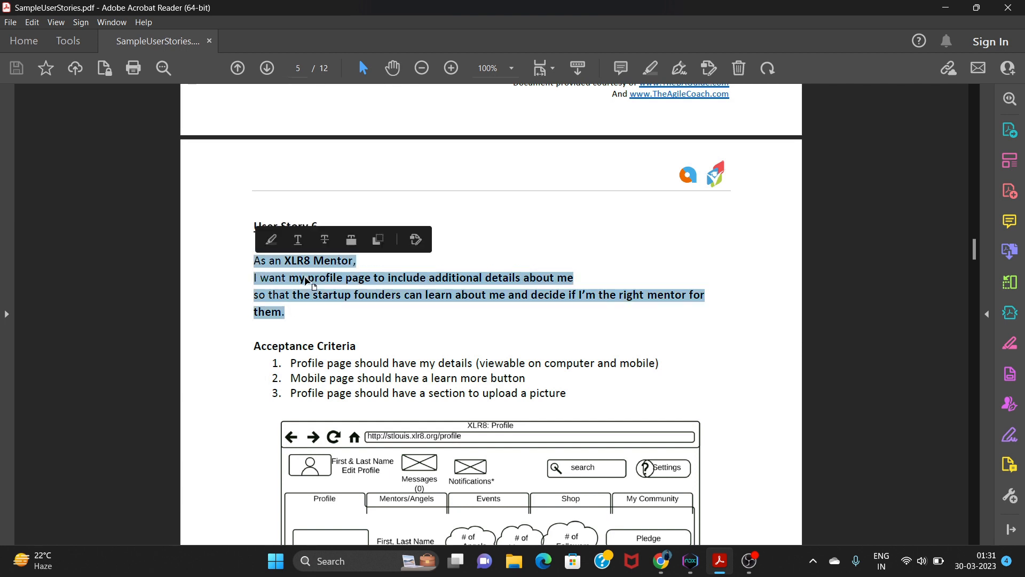
# Return to Trello, add a fourth To Do card with the XLR8 Mentor statement as its title and open that card
pyautogui.click(943, 9)
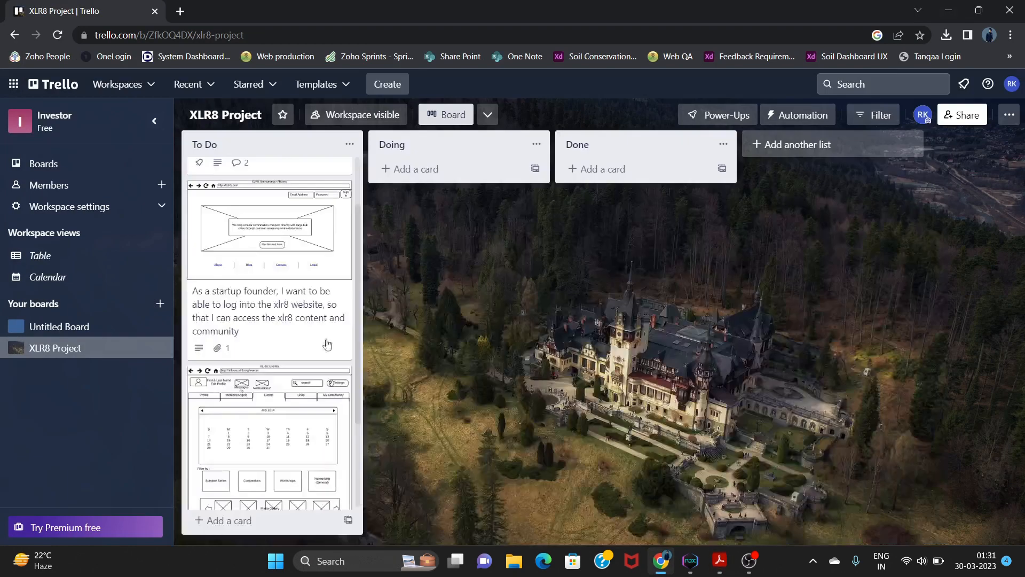
pyautogui.scroll(-3, 326, 460)
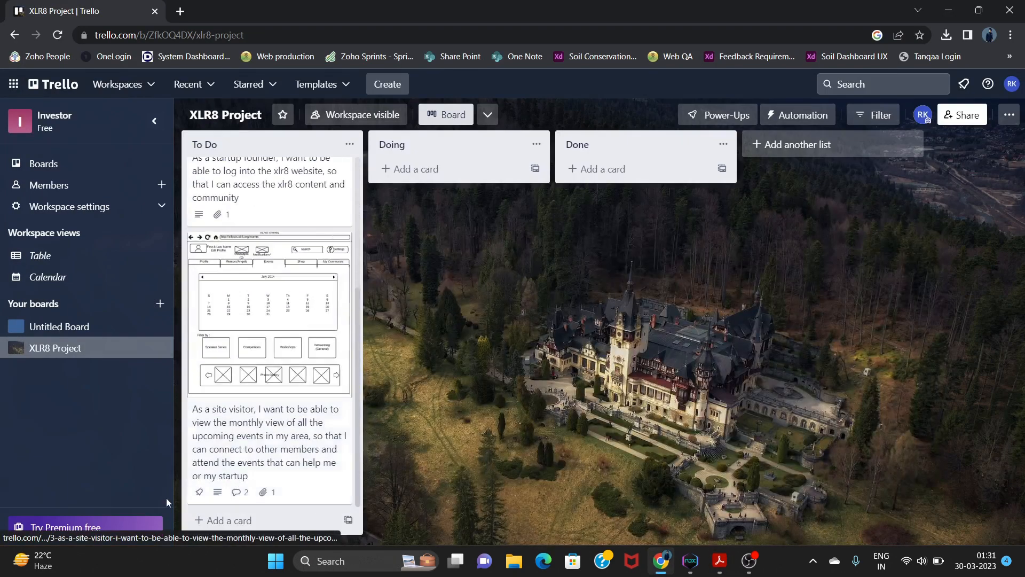
pyautogui.click(223, 519)
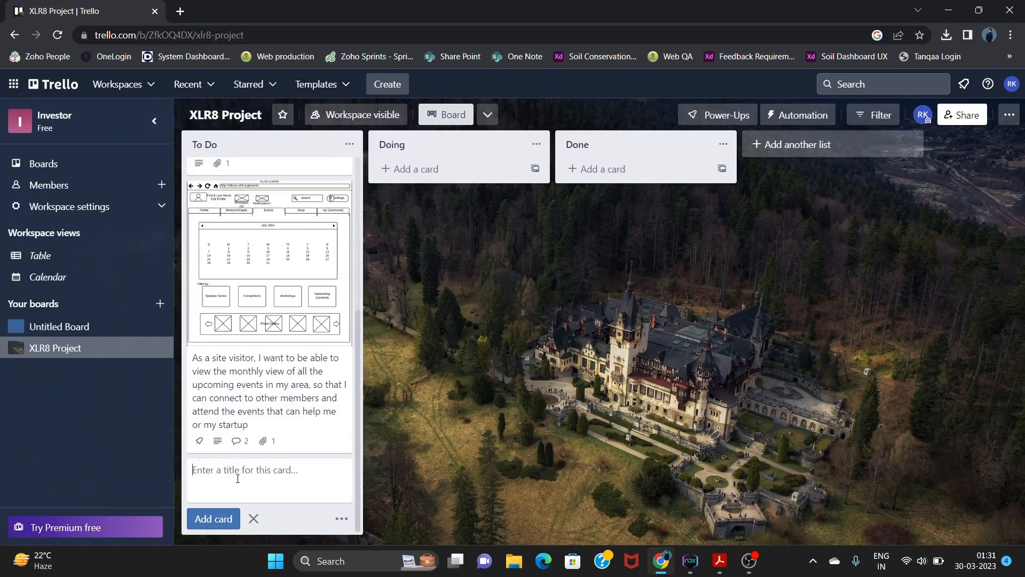
pyautogui.hotkey('ctrl', 'v')
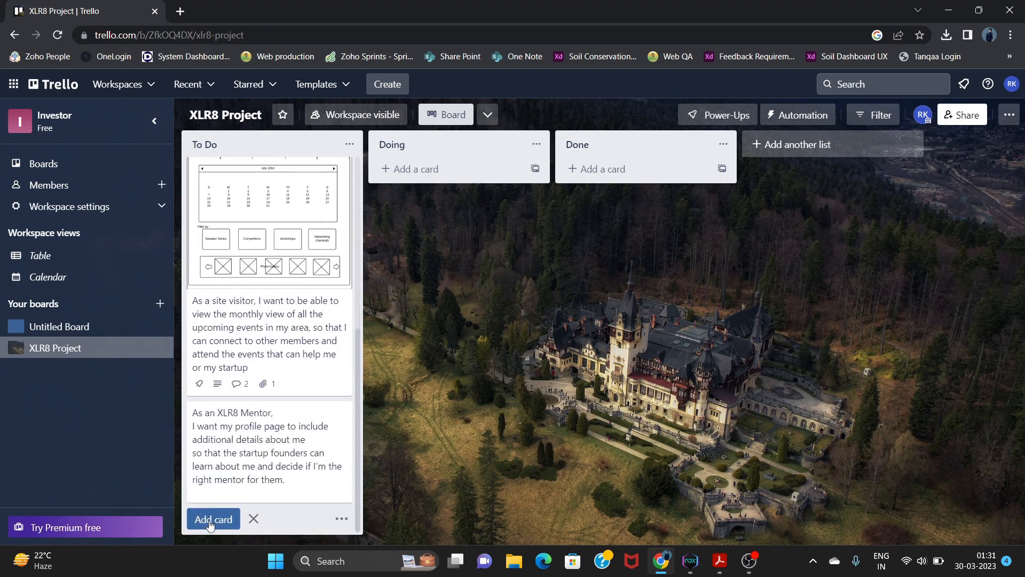
pyautogui.click(209, 523)
pyautogui.click(271, 486)
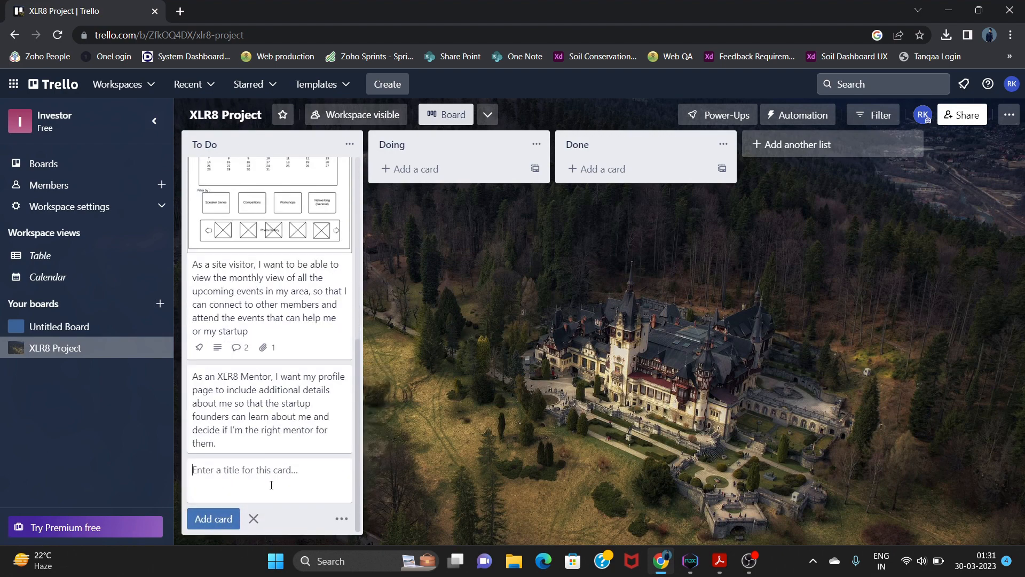
pyautogui.click(267, 406)
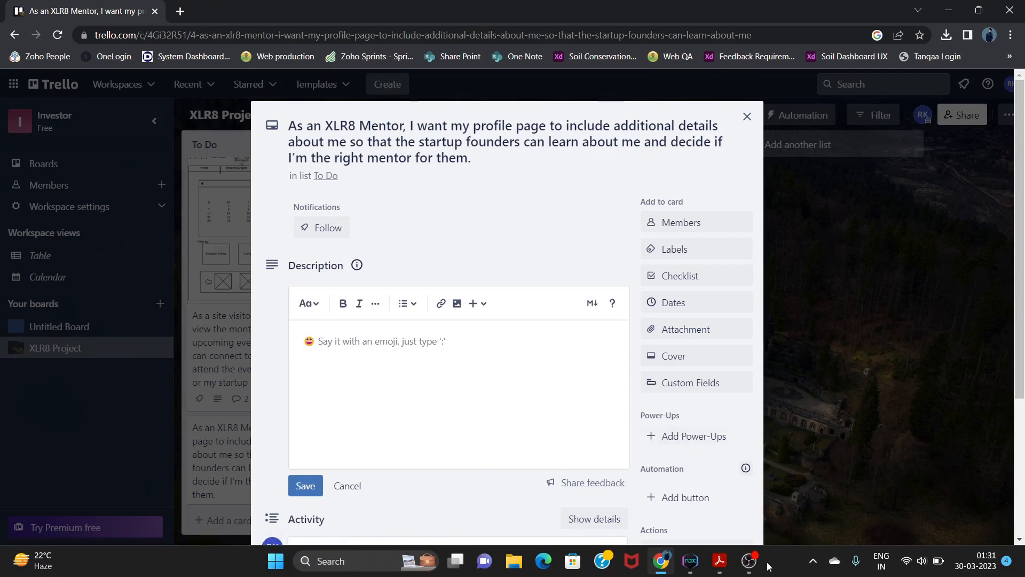
# Copy User Story 6's acceptance criteria from the PDF in Acrobat Reader, paste them into the mentor card's description in Trello and save it
pyautogui.click(719, 560)
pyautogui.click(571, 292)
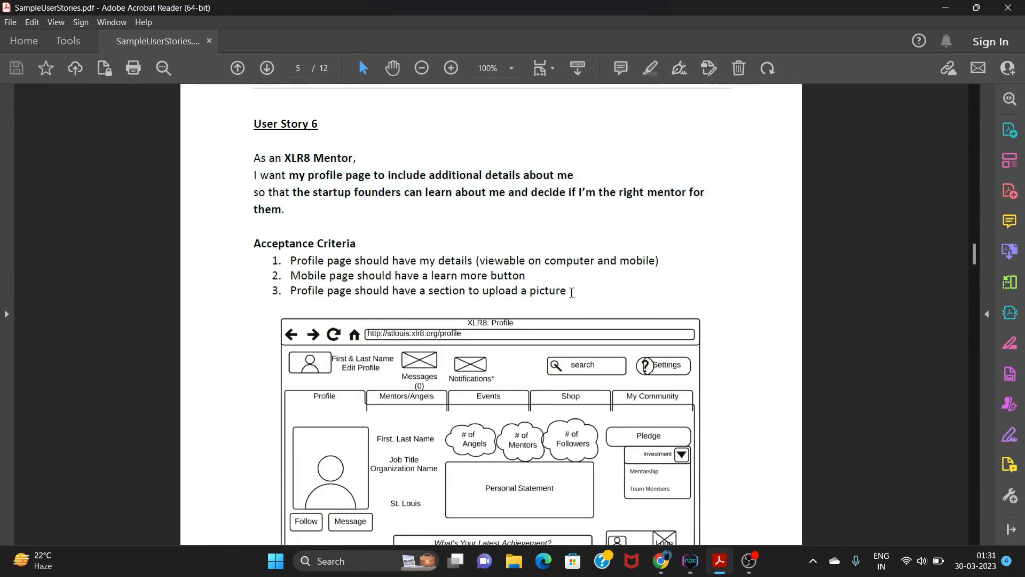
pyautogui.moveTo(571, 292); pyautogui.dragTo(248, 241)
pyautogui.hotkey('ctrl', 'c')
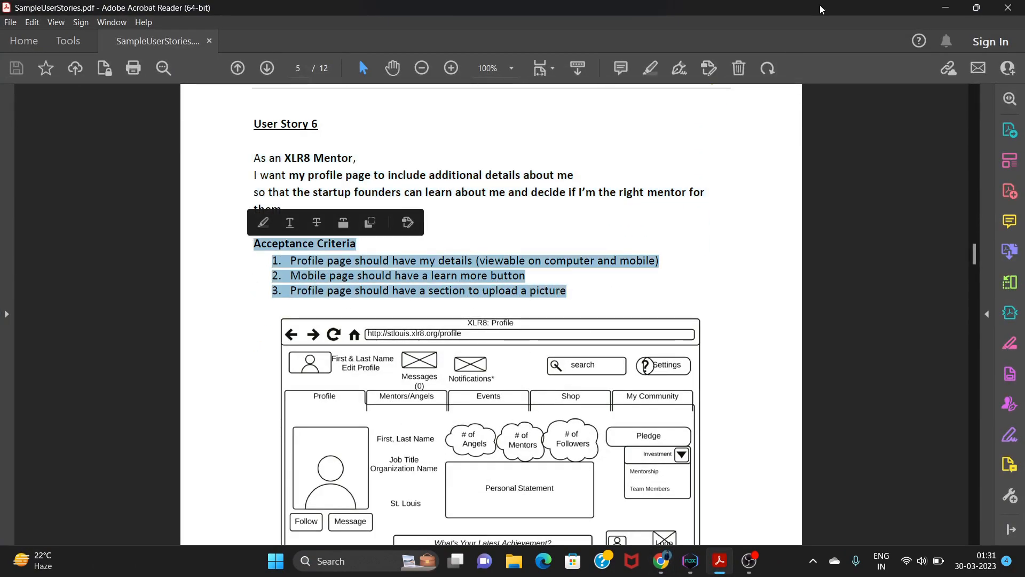
pyautogui.click(945, 8)
pyautogui.click(360, 304)
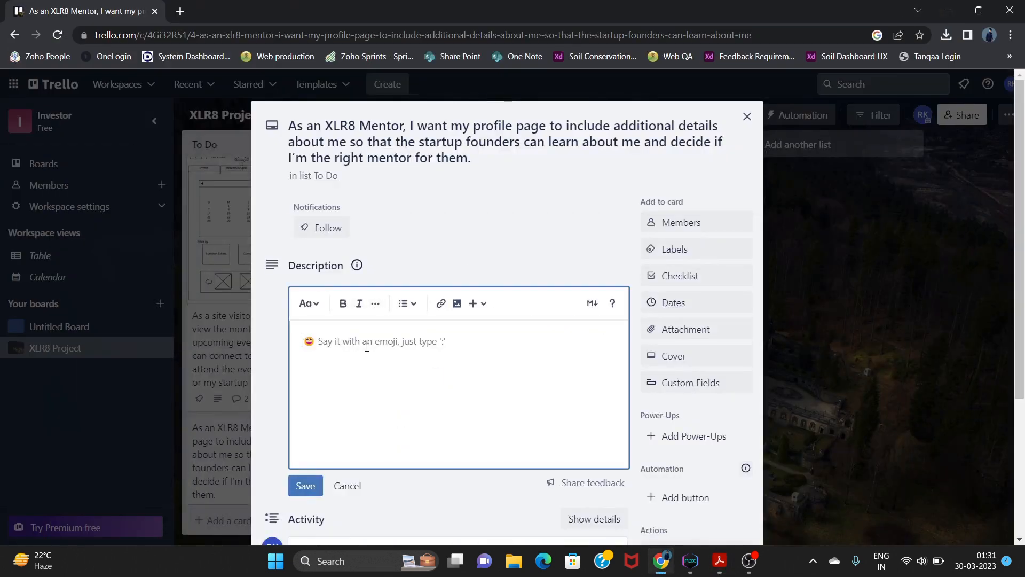
pyautogui.hotkey('ctrl', 'v')
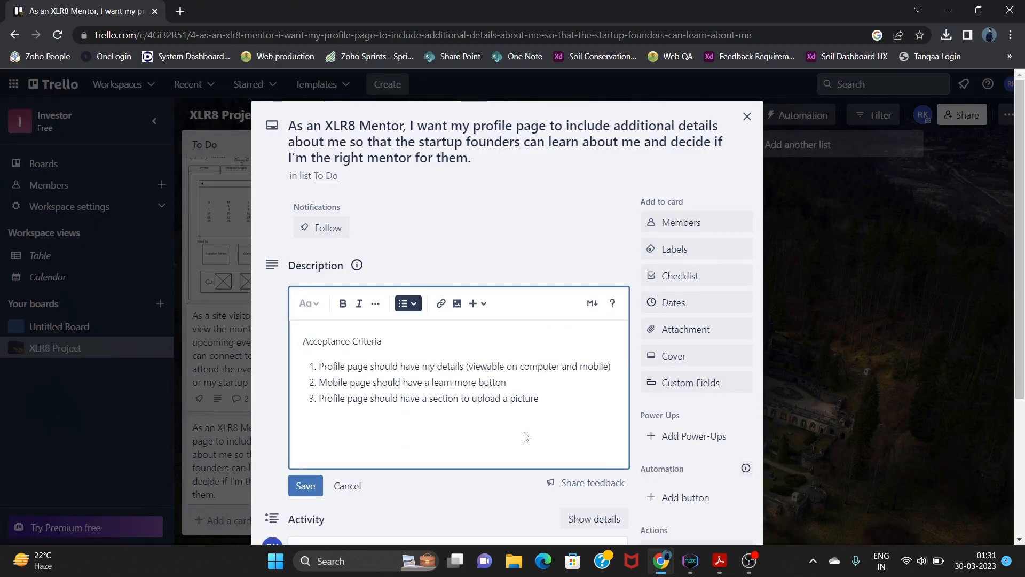
pyautogui.click(294, 484)
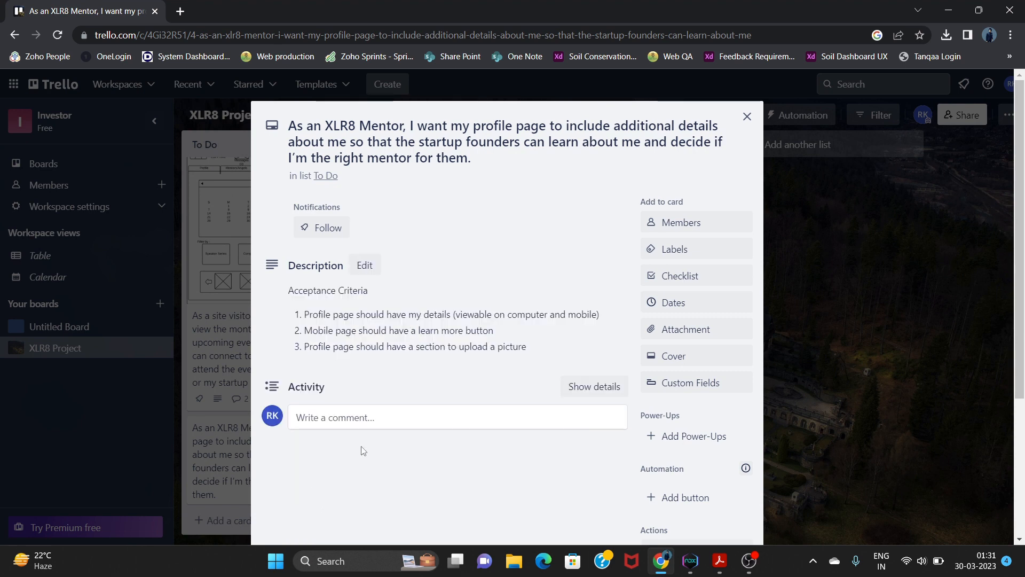
# Attach 6-ProfileWireframe.png from the computer's Desktop folder to the mentor card and review the card's contents
pyautogui.click(682, 329)
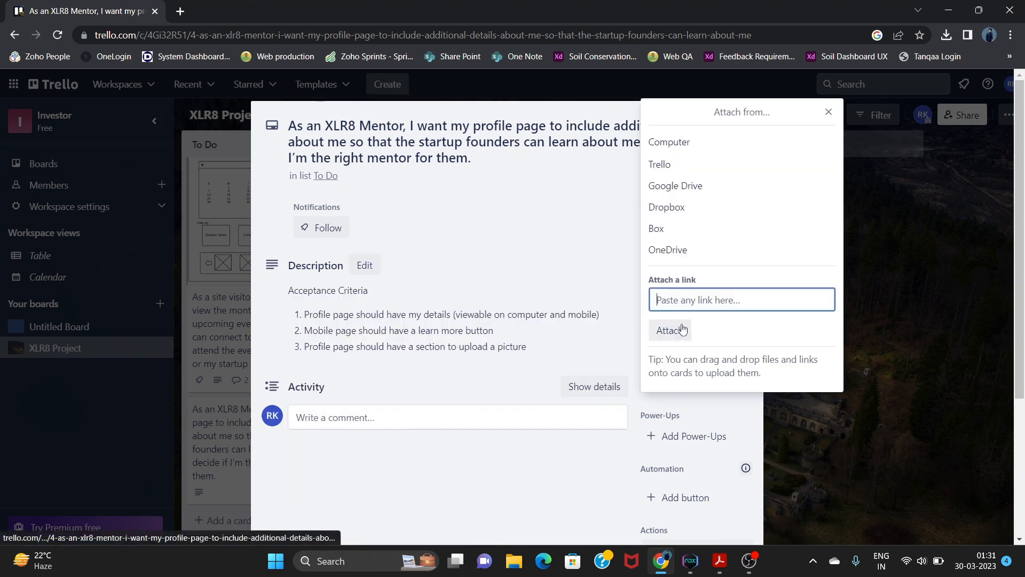
pyautogui.click(667, 331)
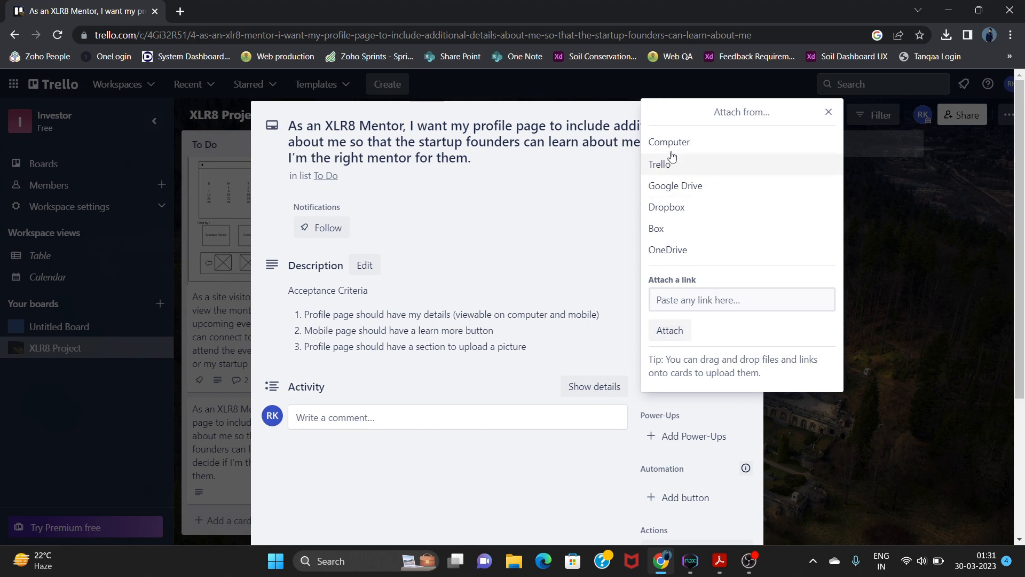
pyautogui.click(668, 142)
pyautogui.click(445, 211)
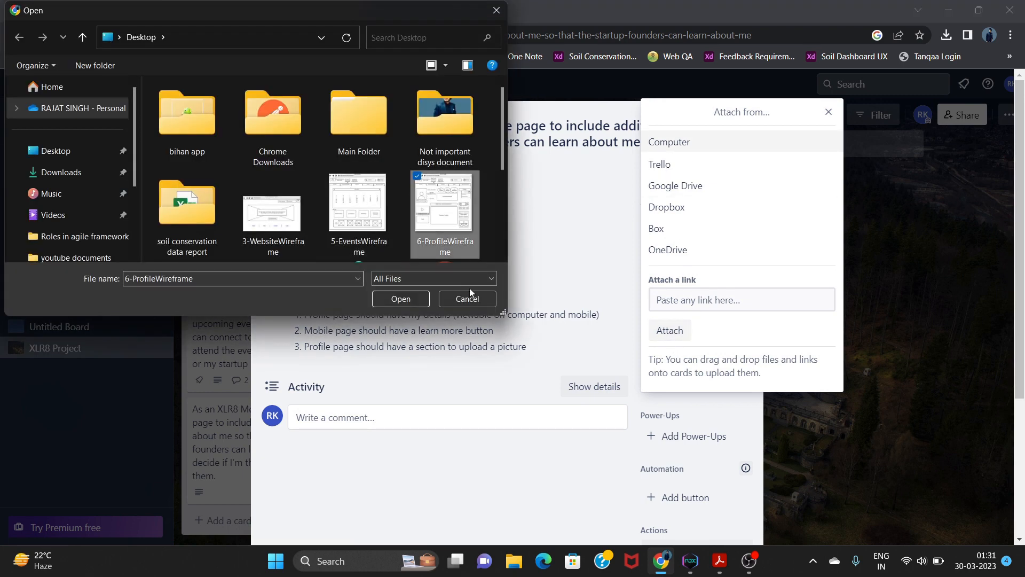
pyautogui.click(401, 299)
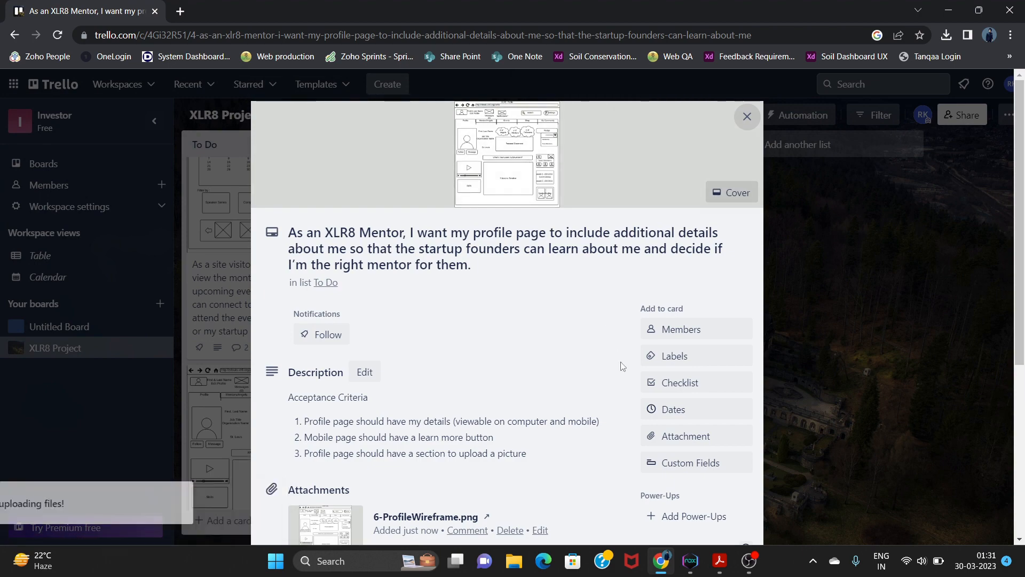
pyautogui.scroll(-5, 574, 355)
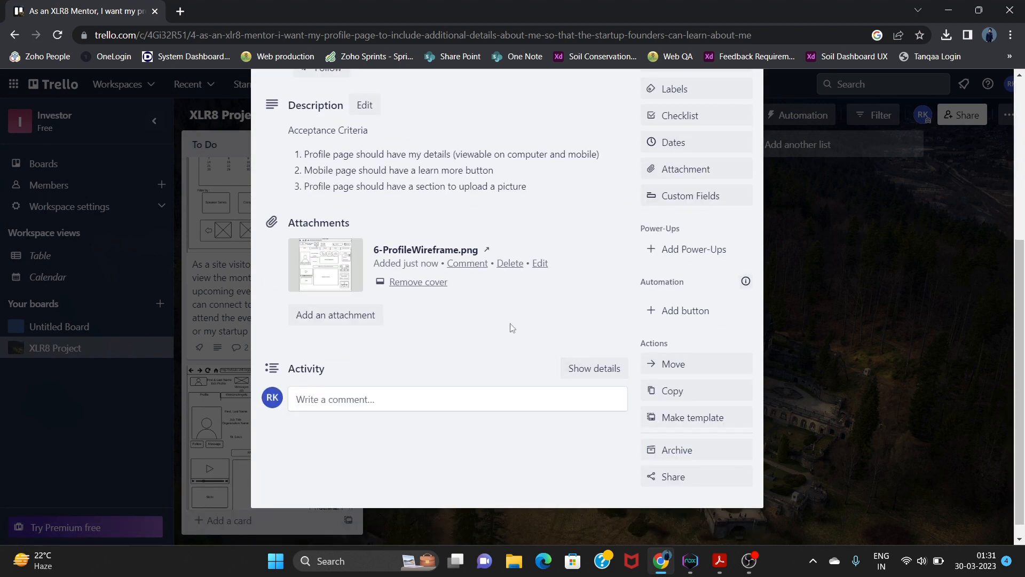
pyautogui.scroll(5, 510, 323)
pyautogui.scroll(-5, 539, 304)
pyautogui.scroll(4, 508, 340)
pyautogui.scroll(1, 739, 154)
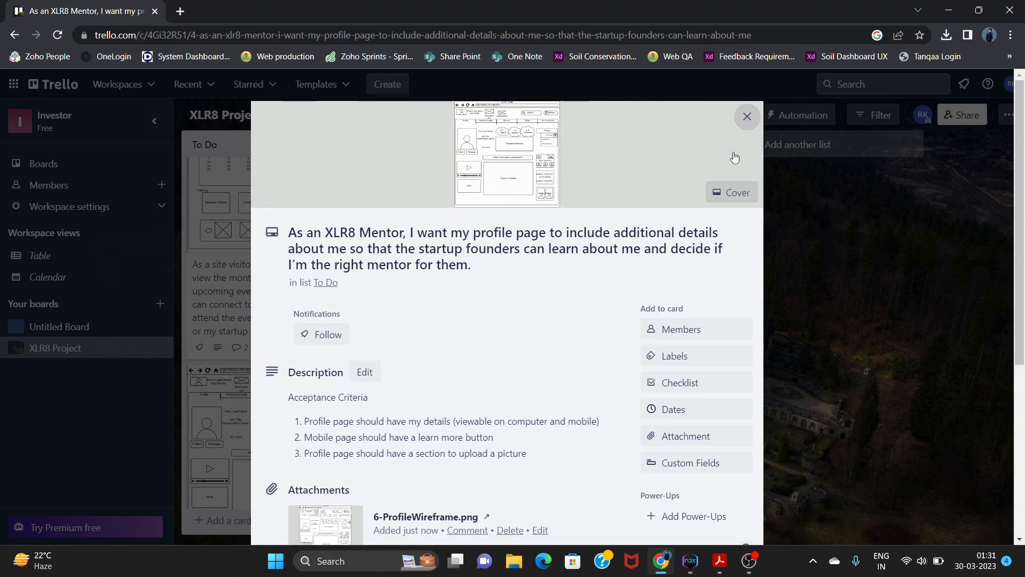
# Close the mentor card, look over the To Do cards and move the startup founder's account creation card from To Do to Doing
pyautogui.click(747, 117)
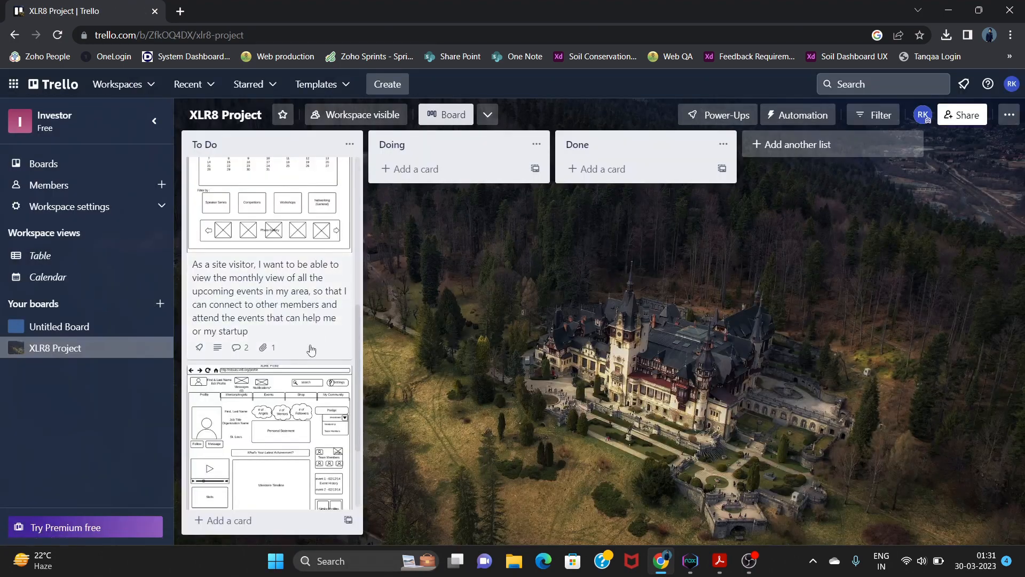
pyautogui.scroll(5, 299, 299)
pyautogui.scroll(-10, 268, 233)
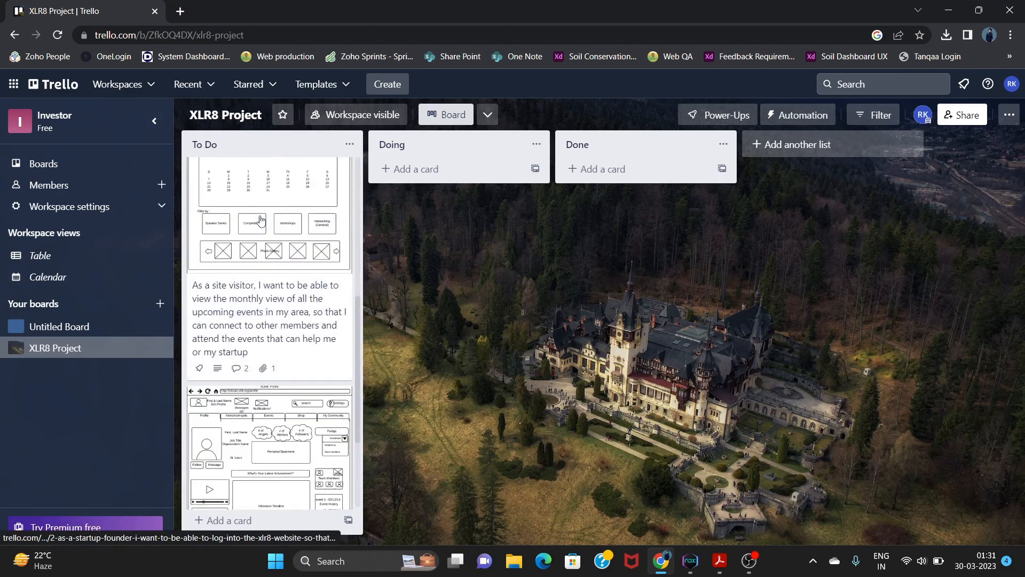
pyautogui.scroll(10, 260, 229)
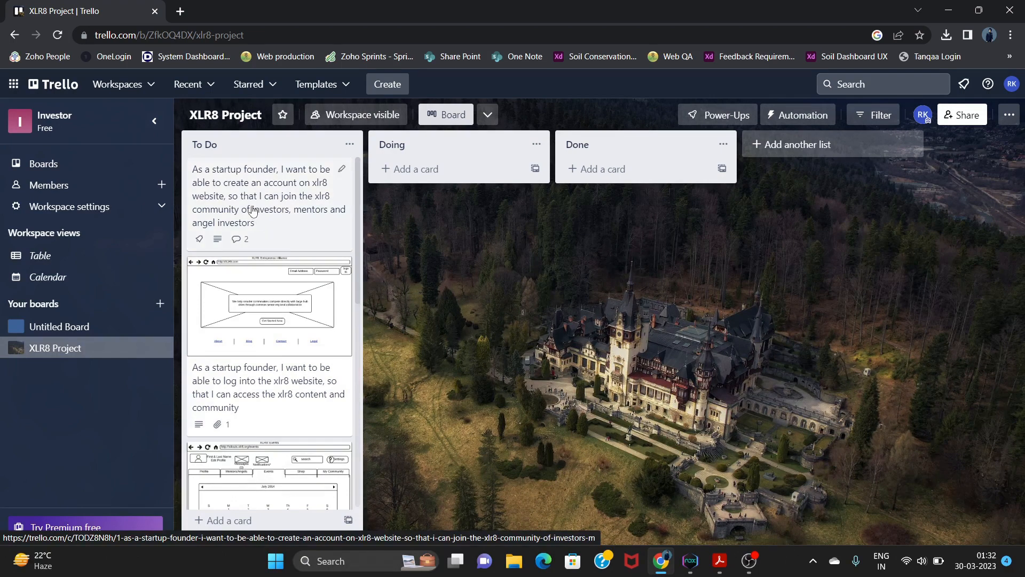
pyautogui.scroll(-8, 253, 240)
pyautogui.scroll(-3, 247, 256)
pyautogui.scroll(10, 261, 240)
pyautogui.moveTo(230, 187); pyautogui.dragTo(429, 209)
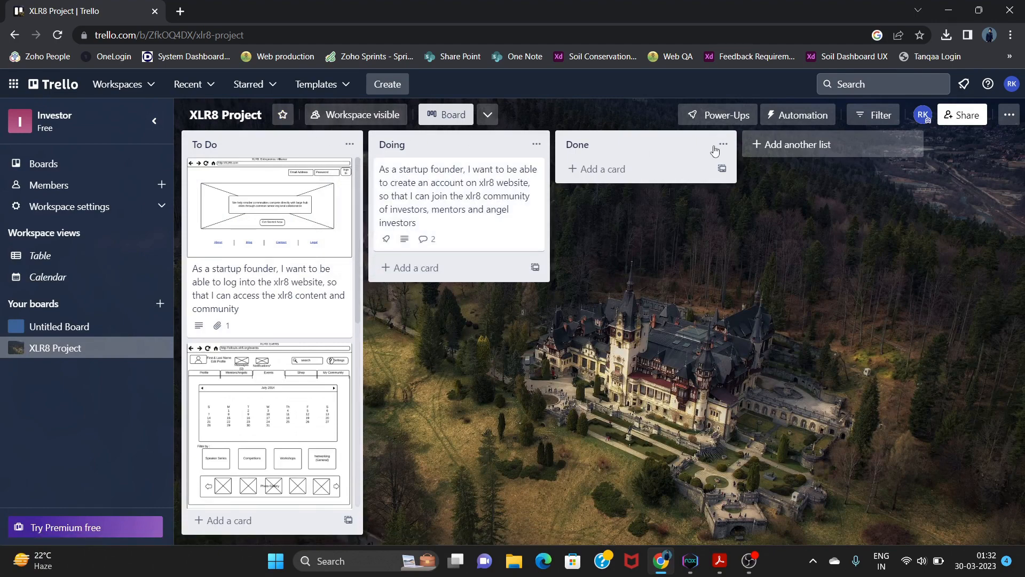
# Add a list named Review to the board and place it between Doing and Done
pyautogui.click(767, 148)
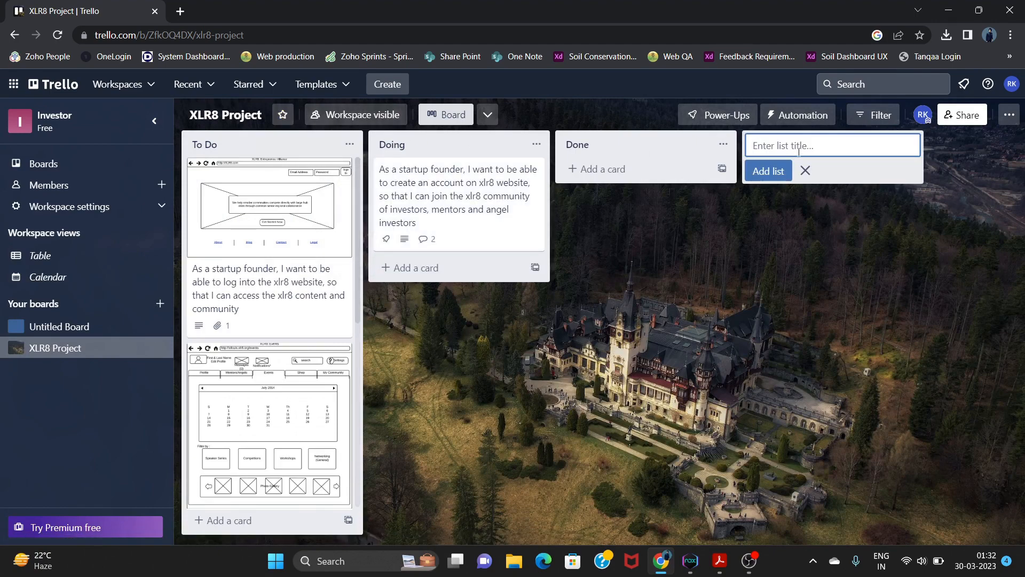
pyautogui.write('Review')
pyautogui.press('Return')
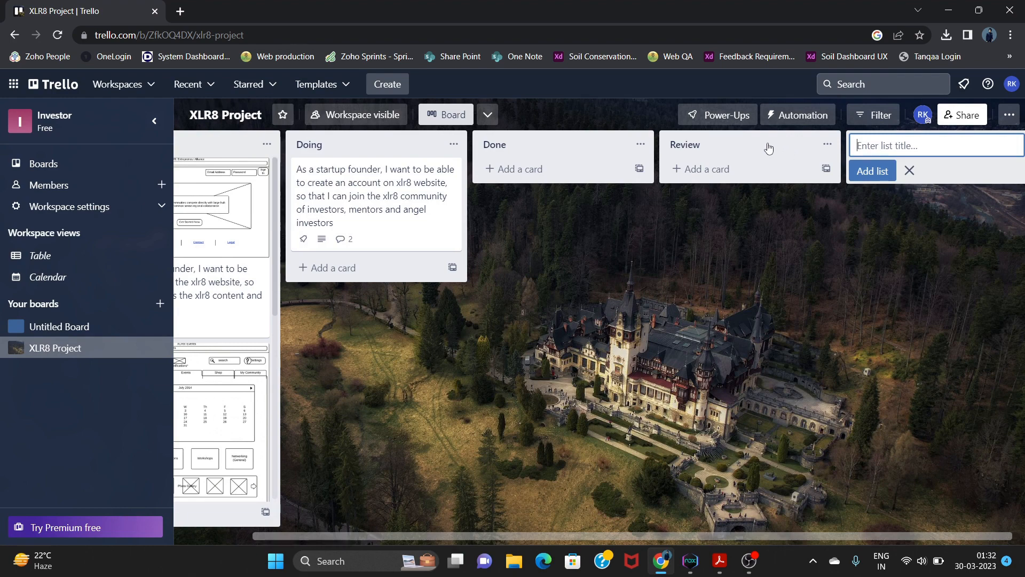
pyautogui.moveTo(767, 145); pyautogui.dragTo(635, 144)
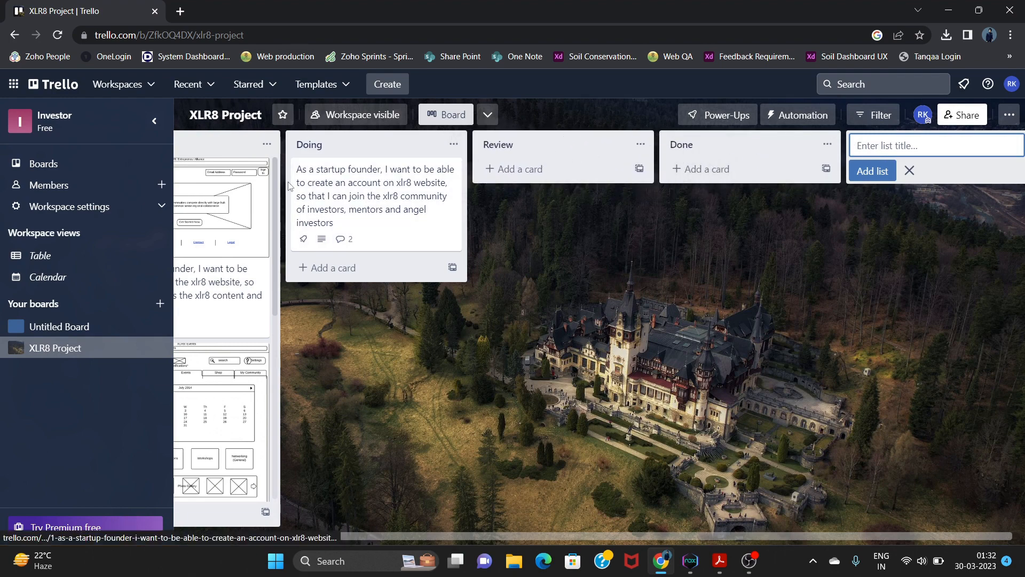
# Move the account creation card from Doing to Review and on to Done
pyautogui.moveTo(323, 193); pyautogui.dragTo(528, 191)
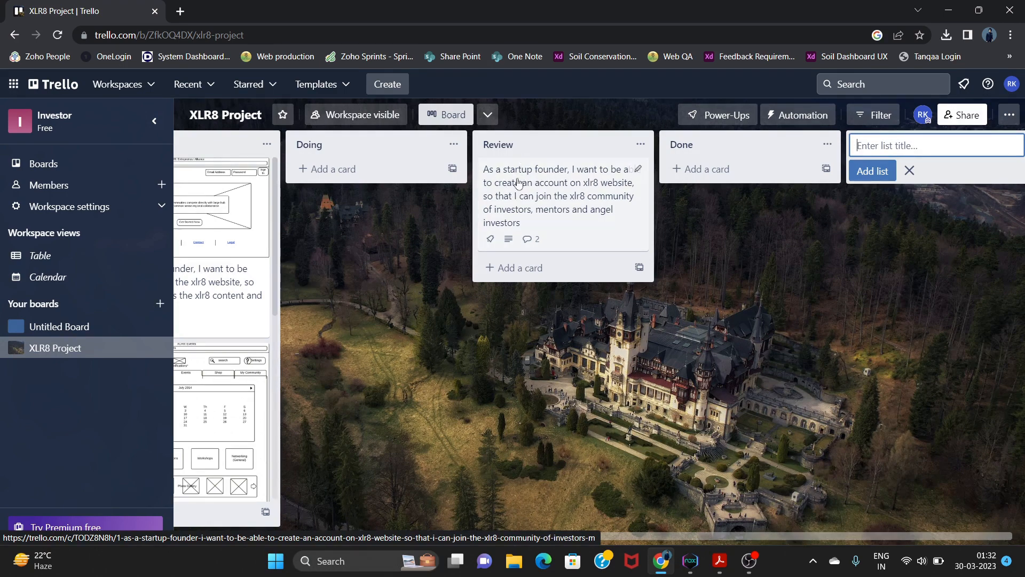
pyautogui.moveTo(518, 183); pyautogui.dragTo(709, 277)
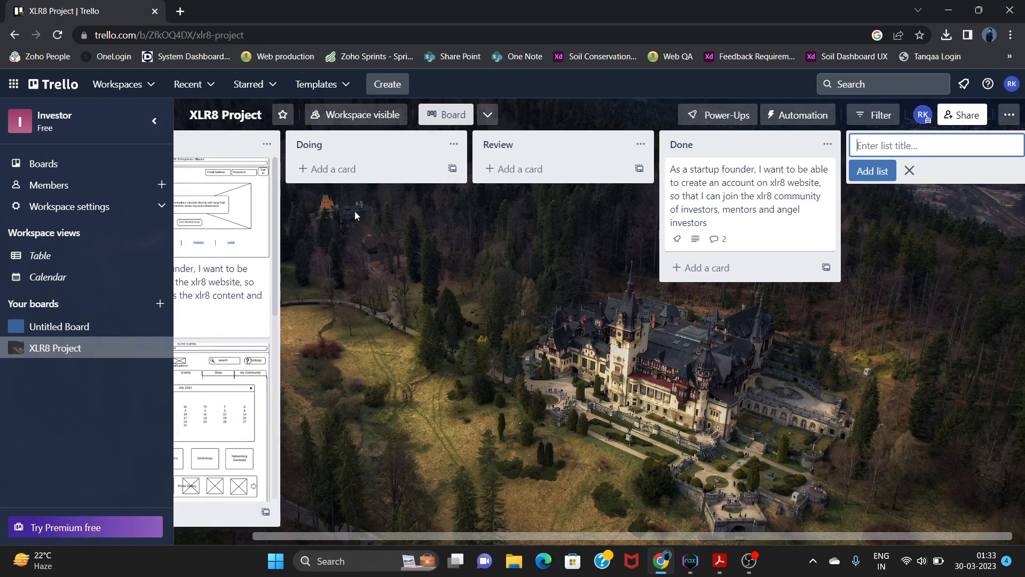
pyautogui.moveTo(758, 537); pyautogui.dragTo(596, 534)
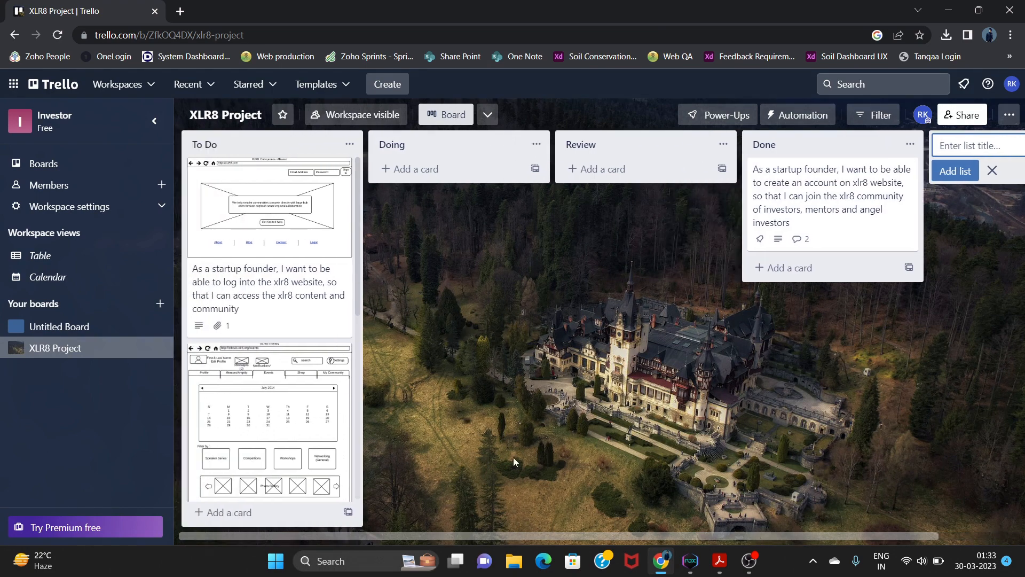